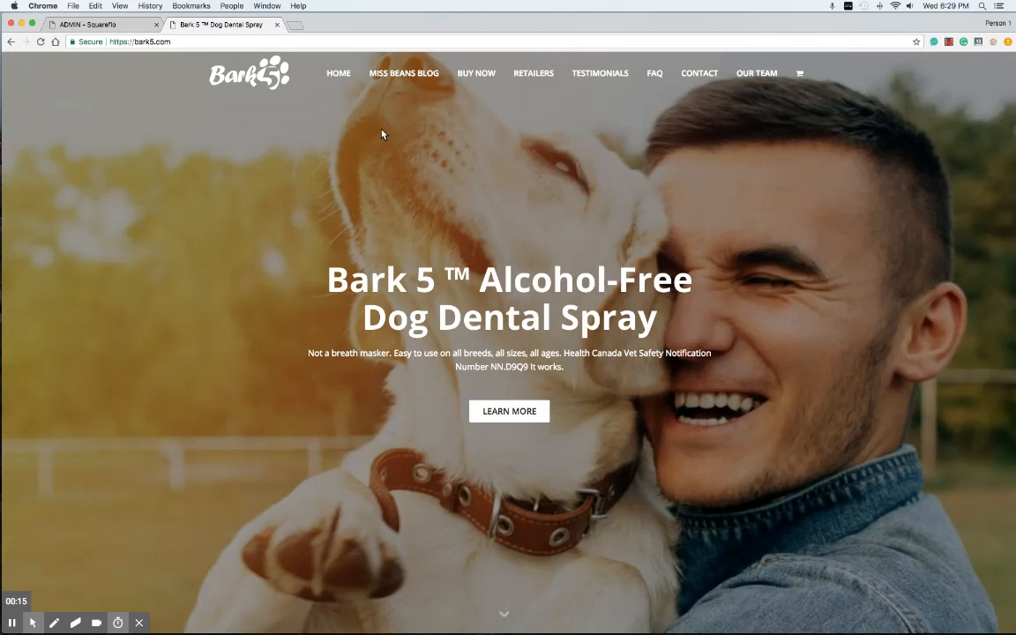
# Open districtbrewing.ca in a new browser tab, look over its homepage banner, and return to the Bark 5 site
pyautogui.click(295, 25)
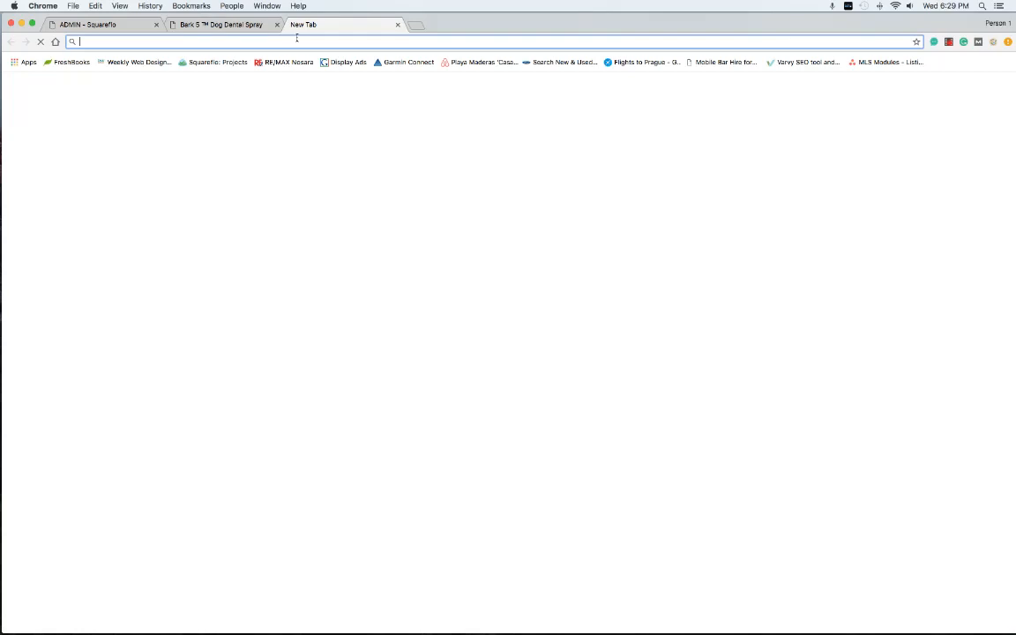
pyautogui.write('districtbrewing.ca')
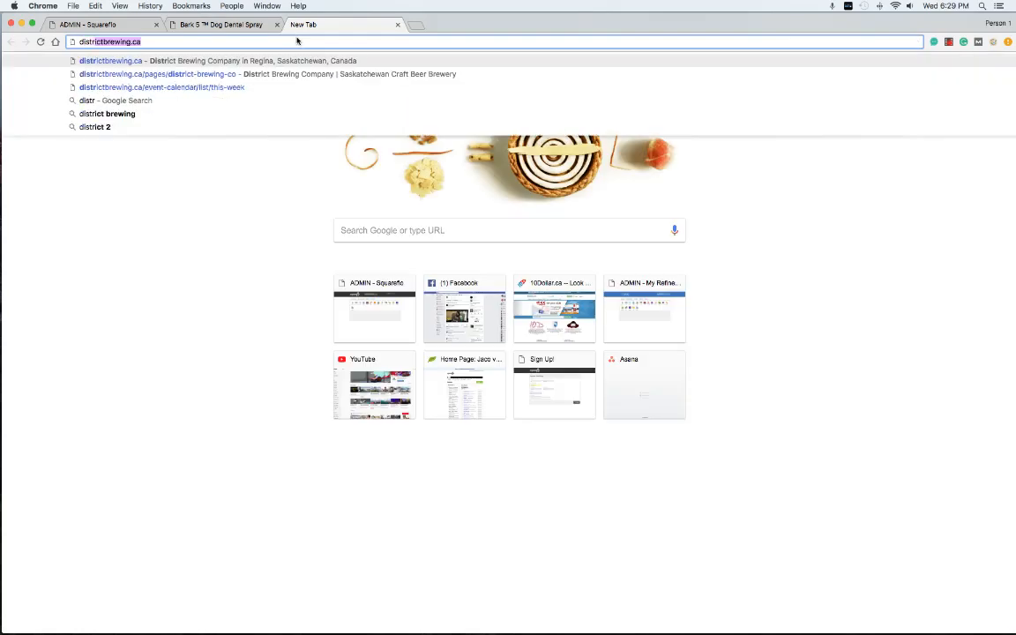
pyautogui.press('Return')
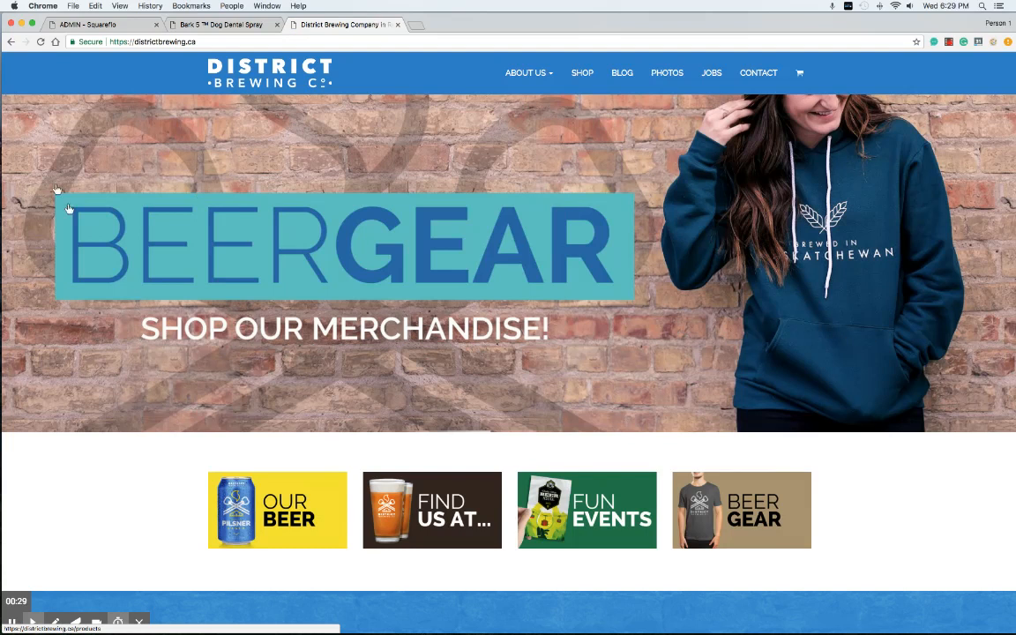
pyautogui.scroll(-1, 75, 99)
pyautogui.scroll(1, 81, 402)
pyautogui.click(216, 26)
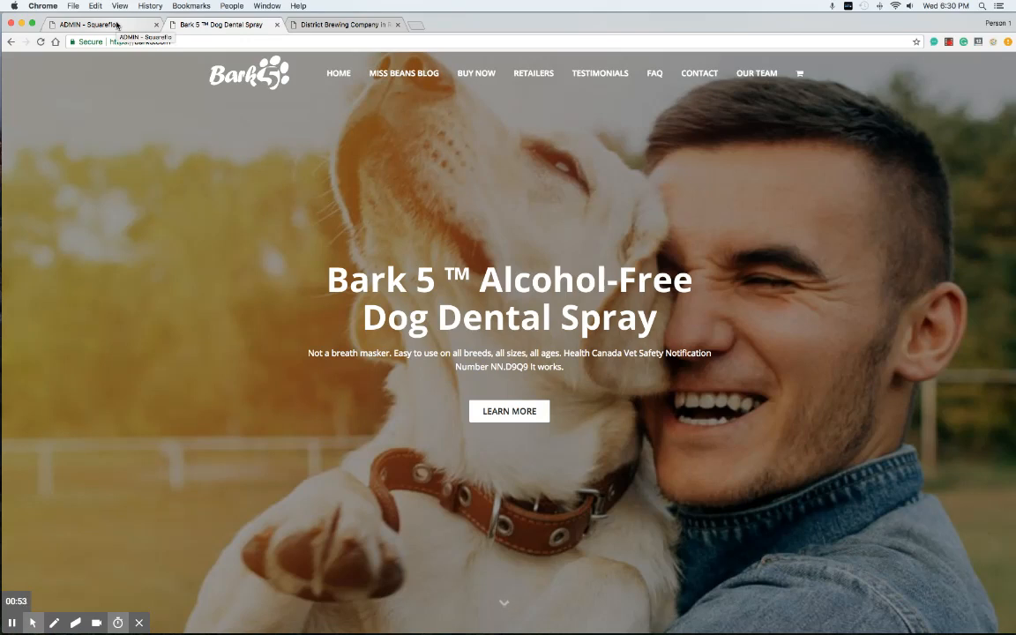
# Open the pexels.com stock photo site in a new browser tab
pyautogui.click(415, 25)
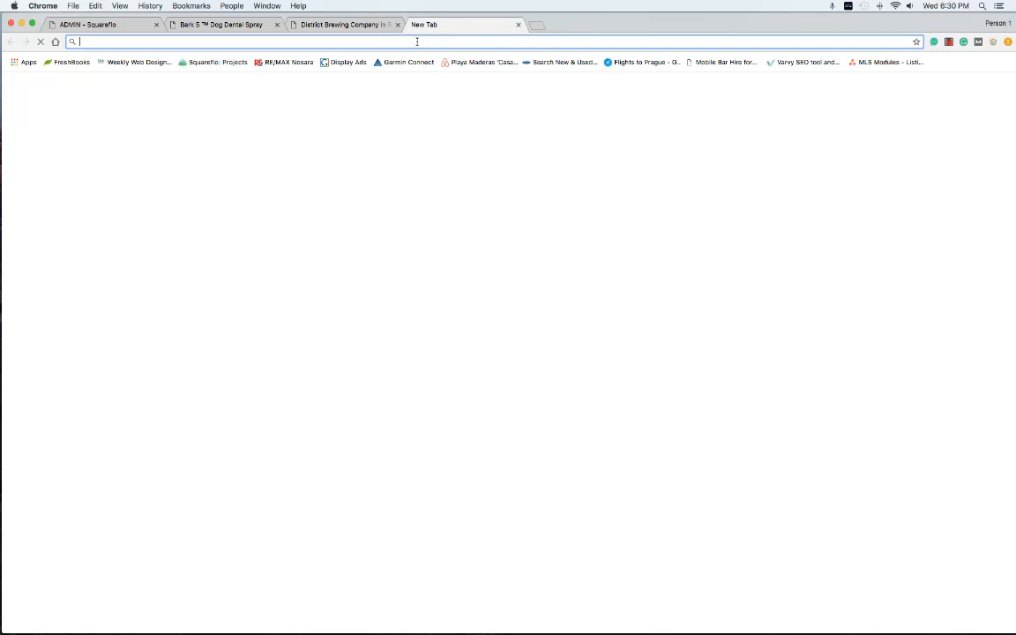
pyautogui.write('pexels.com')
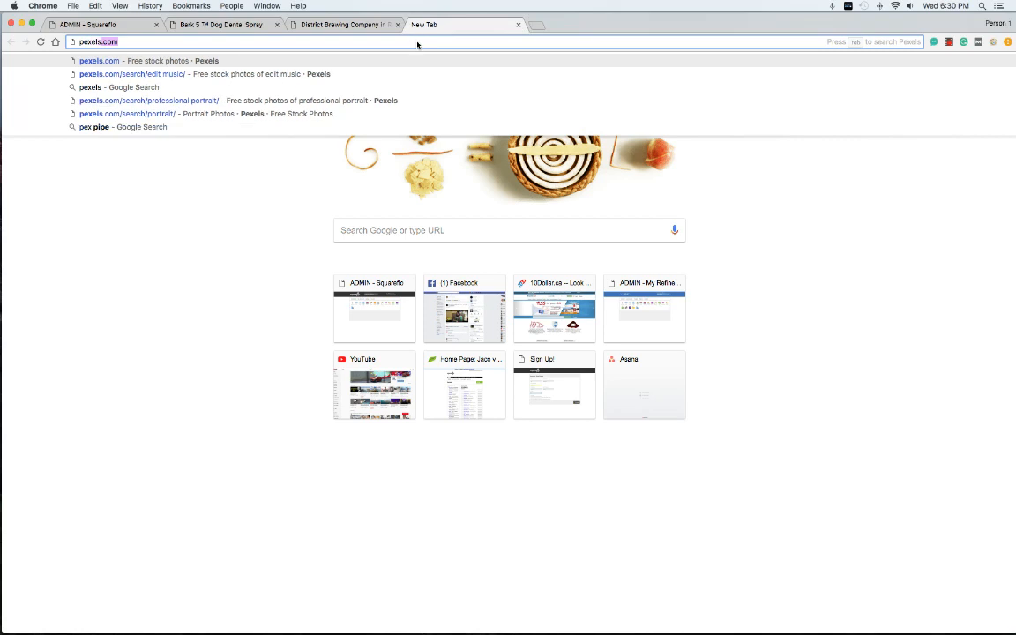
pyautogui.press('Return')
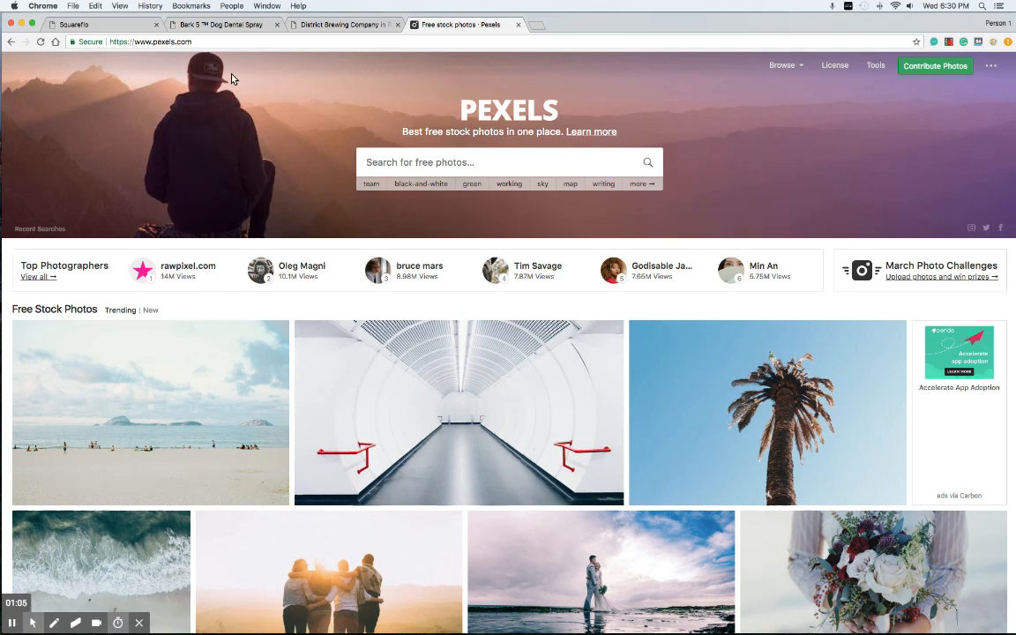
# Sign in to the Squareflo admin with the prefilled credentials and open the Bark 5 custom banners list
pyautogui.click(119, 25)
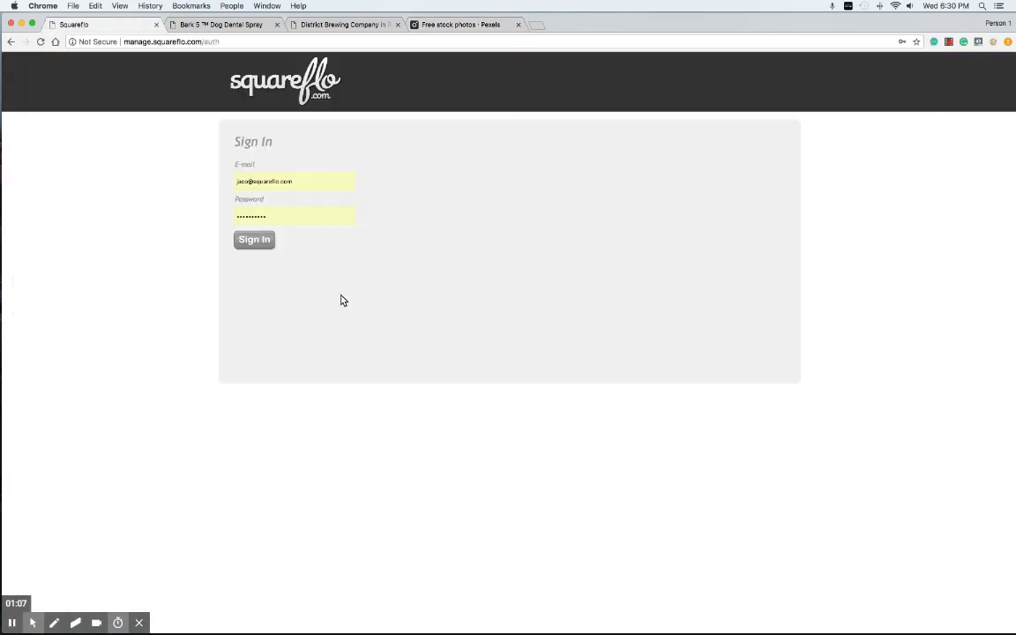
pyautogui.click(255, 240)
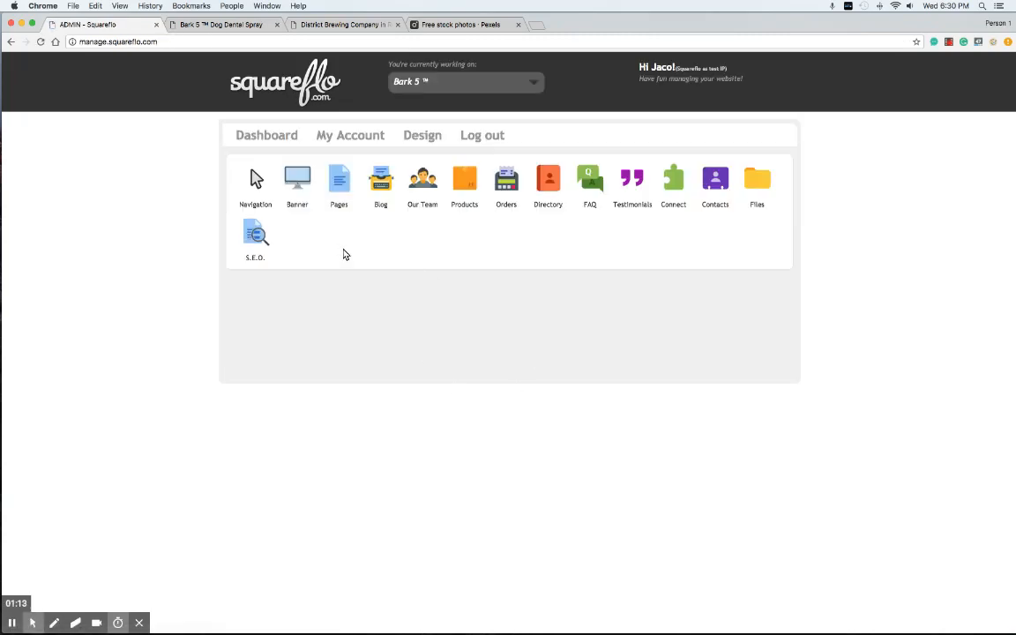
pyautogui.click(297, 182)
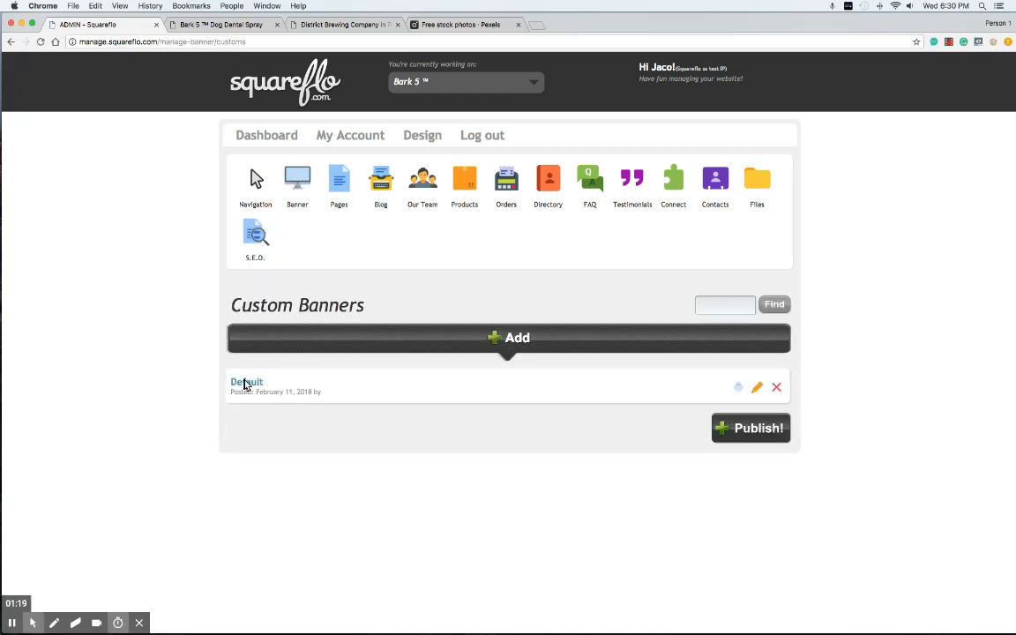
pyautogui.moveTo(313, 168)
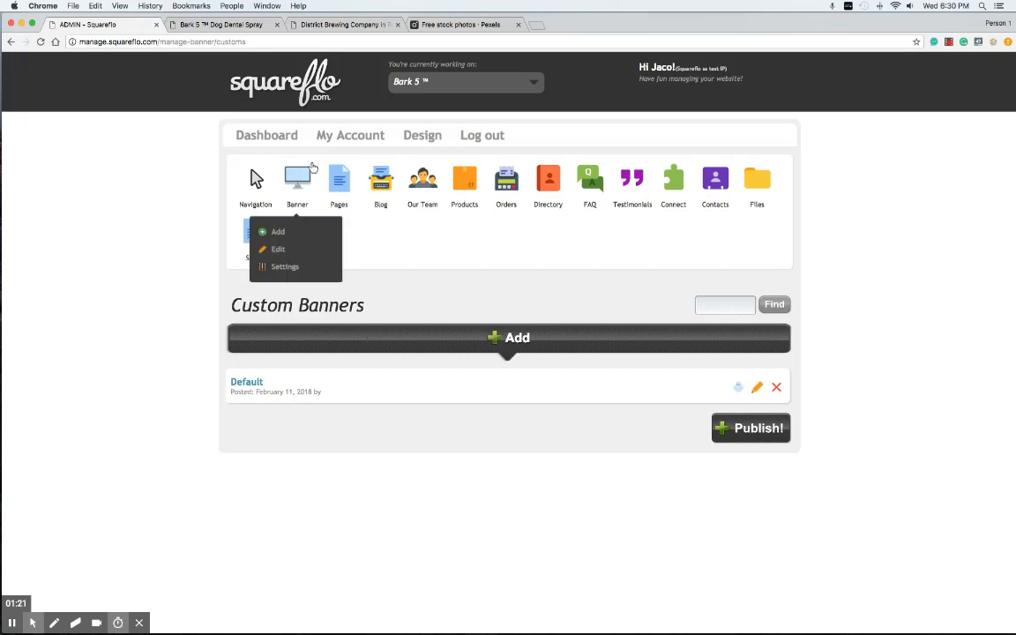
# Check the banner on the live Bark 5 homepage and open the Default custom banner for editing in the admin
pyautogui.click(222, 24)
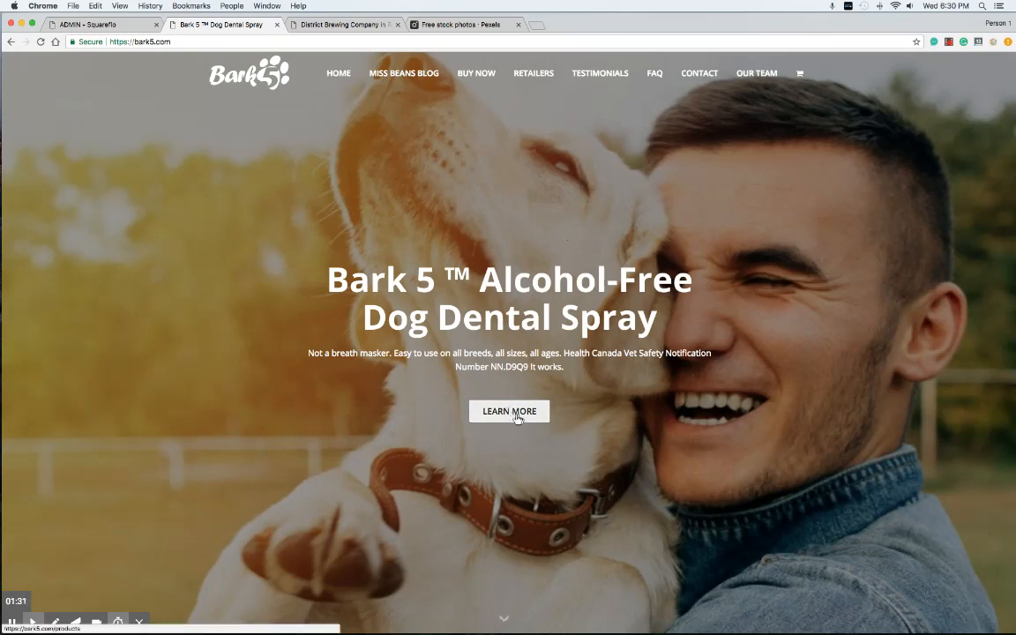
pyautogui.click(115, 24)
pyautogui.click(758, 391)
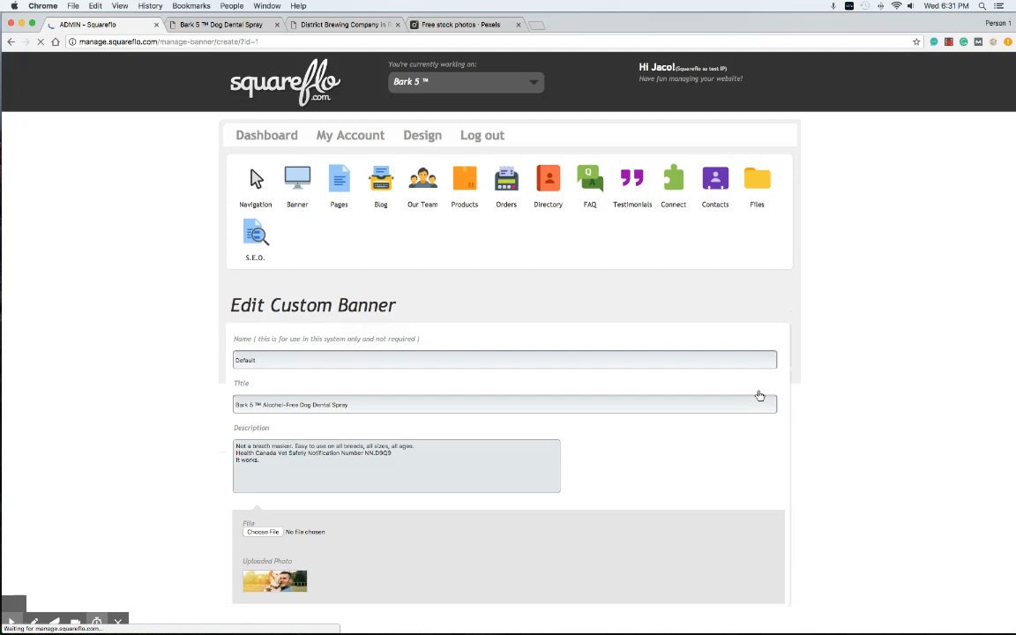
pyautogui.scroll(-3, 617, 352)
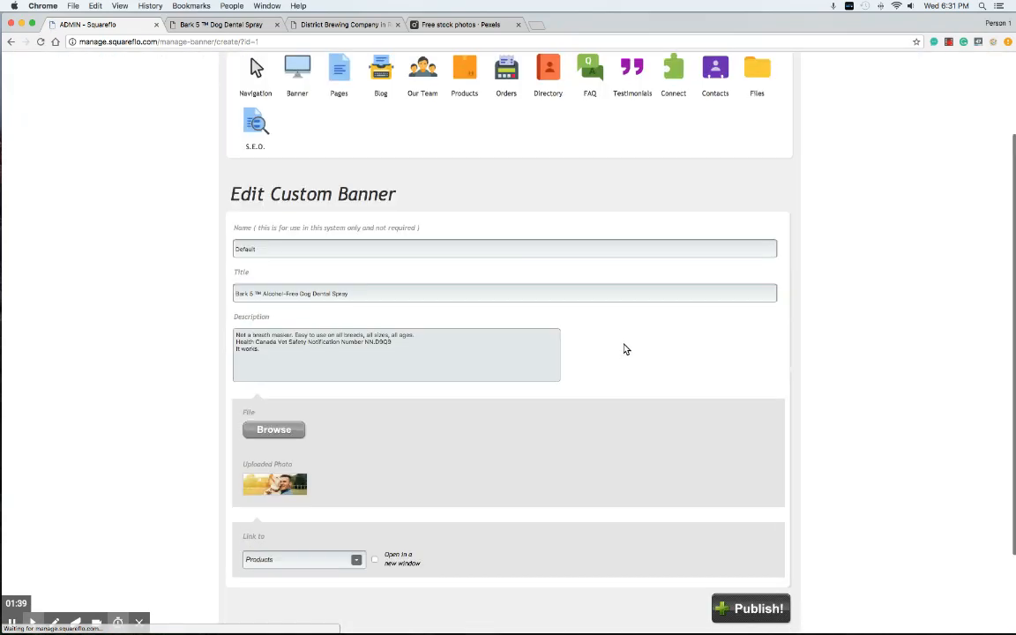
# Review the Default banner's name and title fields, comparing the title with the headline on the live Bark 5 homepage
pyautogui.moveTo(256, 249); pyautogui.dragTo(209, 253)
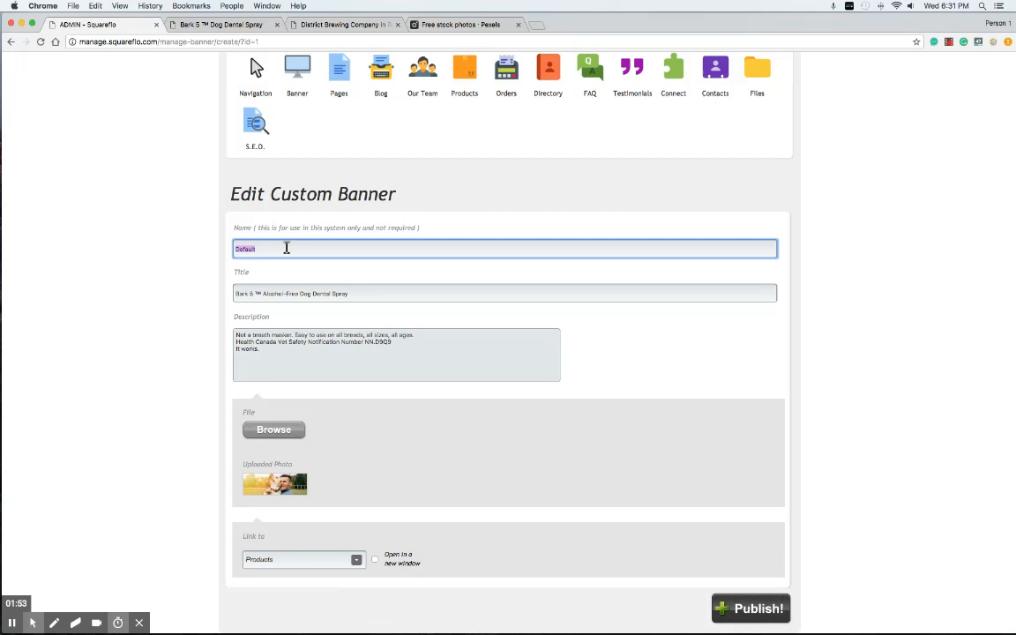
pyautogui.click(366, 292)
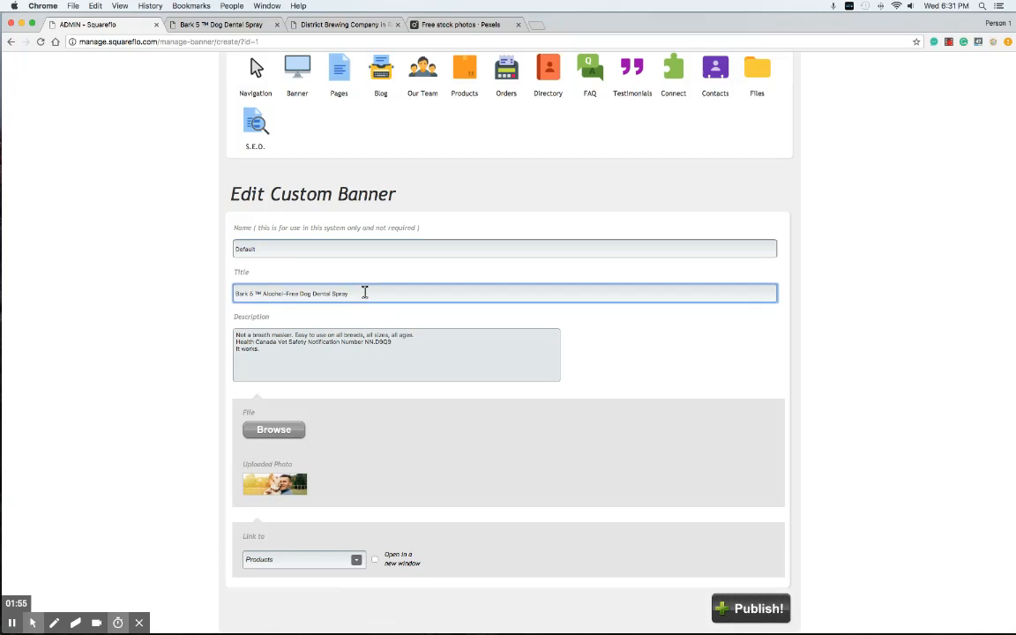
pyautogui.moveTo(364, 293); pyautogui.dragTo(227, 292)
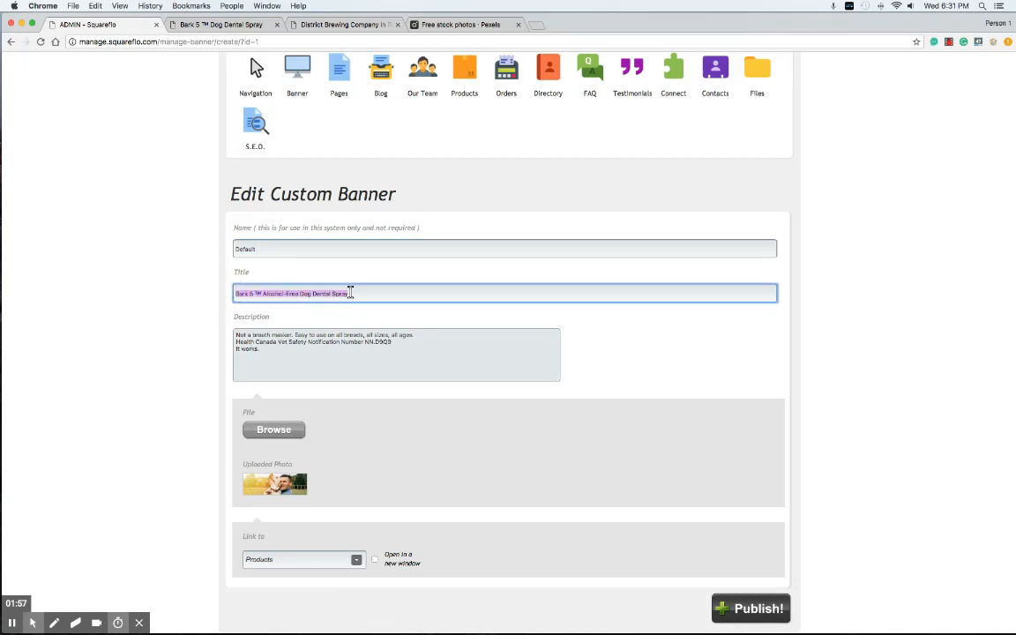
pyautogui.click(223, 25)
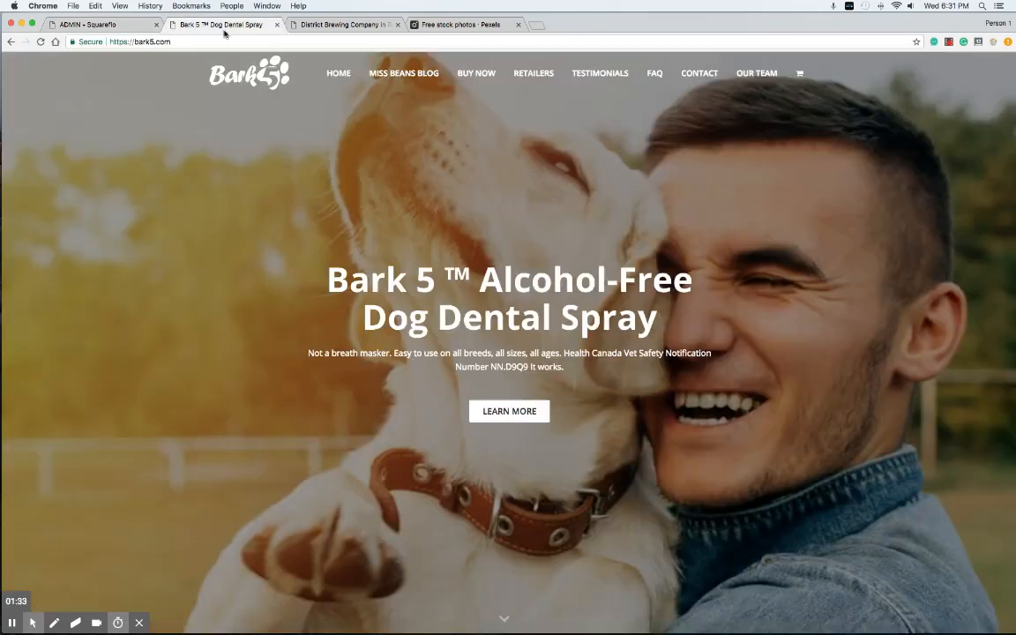
pyautogui.click(133, 26)
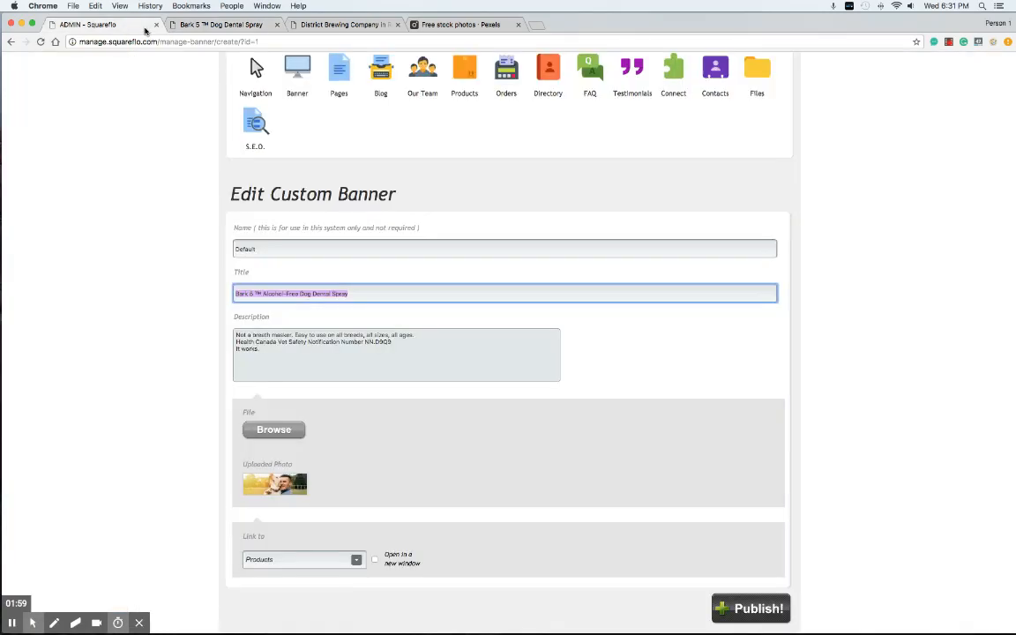
pyautogui.click(374, 293)
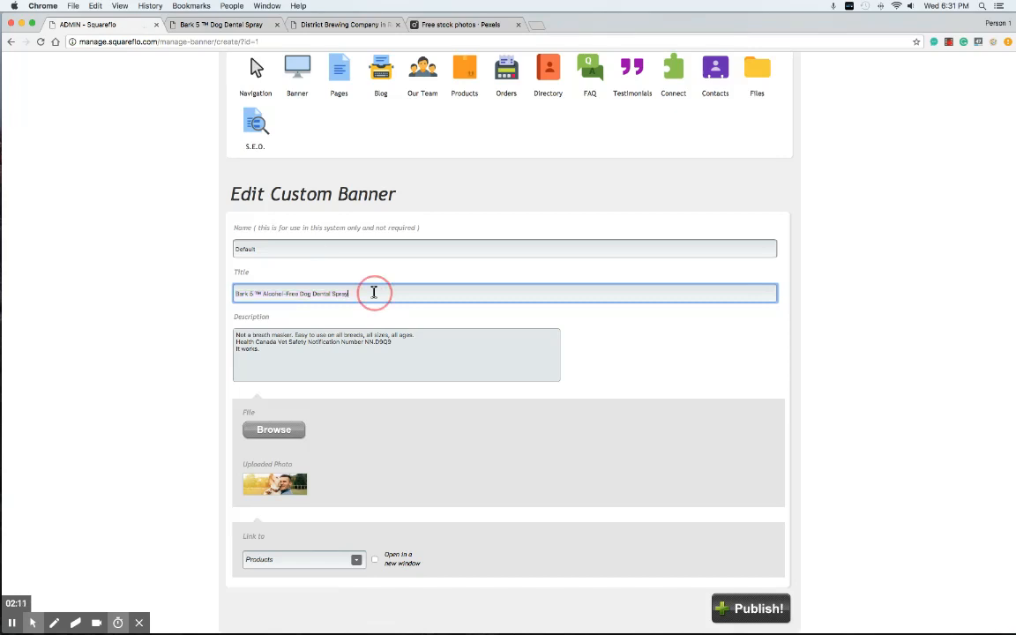
# Compare the Default banner's description with the text below the headline on the live Bark 5 homepage
pyautogui.moveTo(266, 350); pyautogui.dragTo(222, 335)
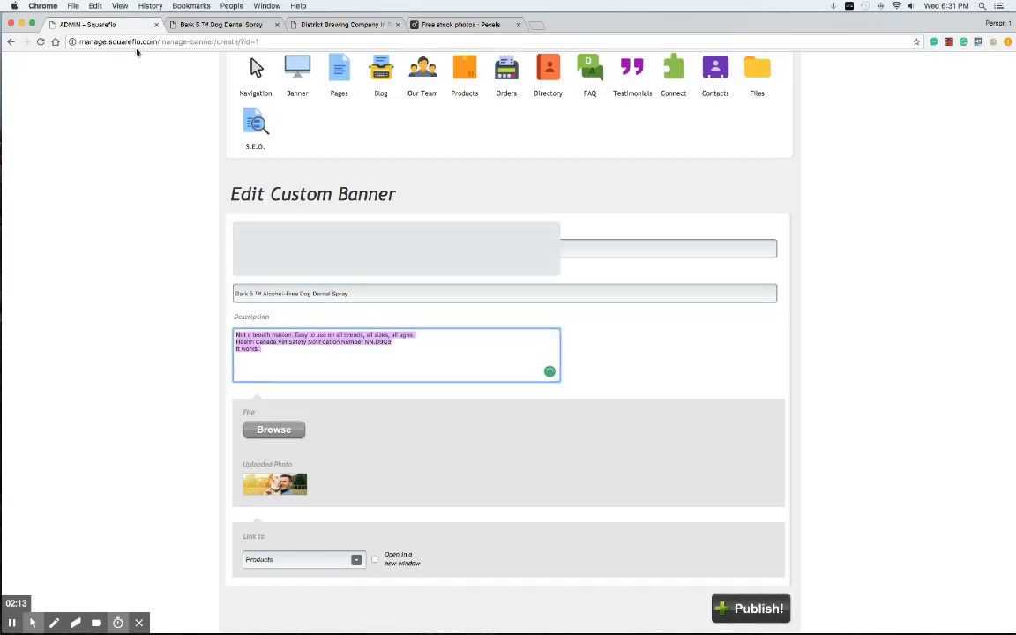
pyautogui.click(199, 25)
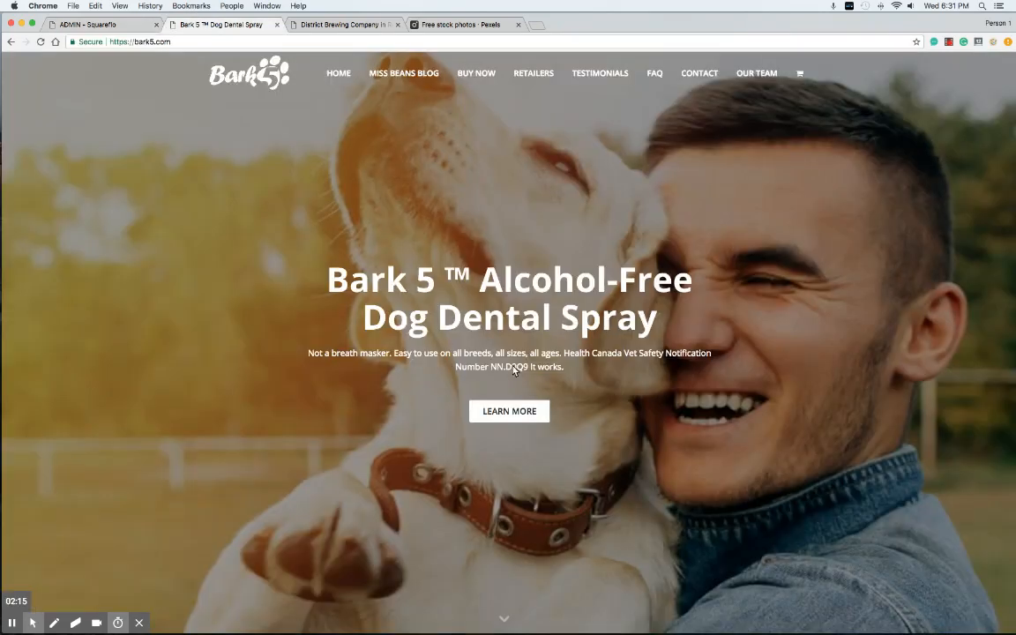
pyautogui.click(121, 25)
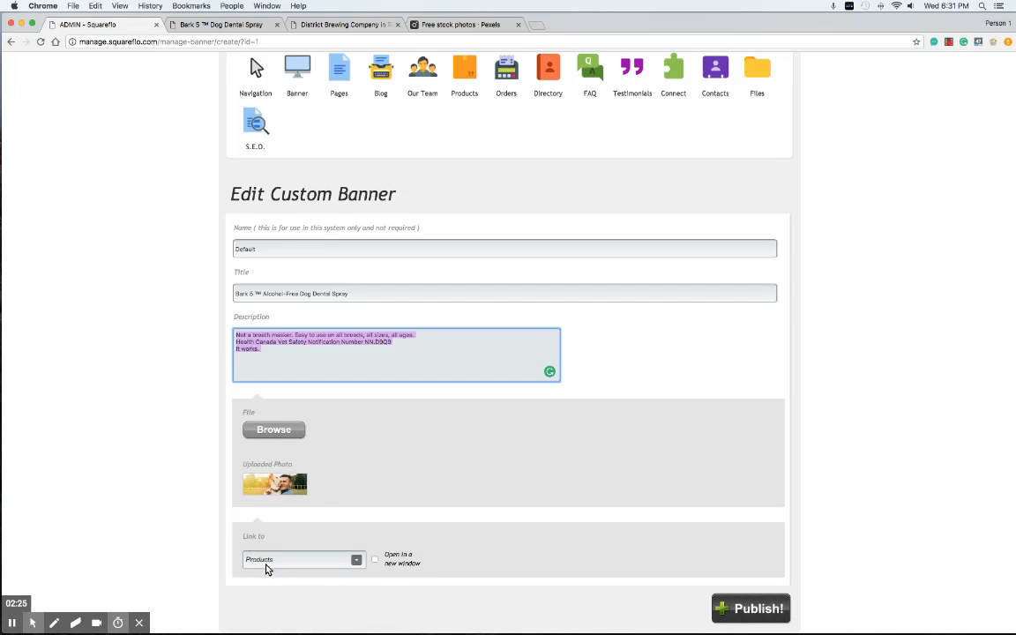
# Follow the live banner's Learn More link to the products page, check its address, and go back to the Bark 5 homepage
pyautogui.click(221, 24)
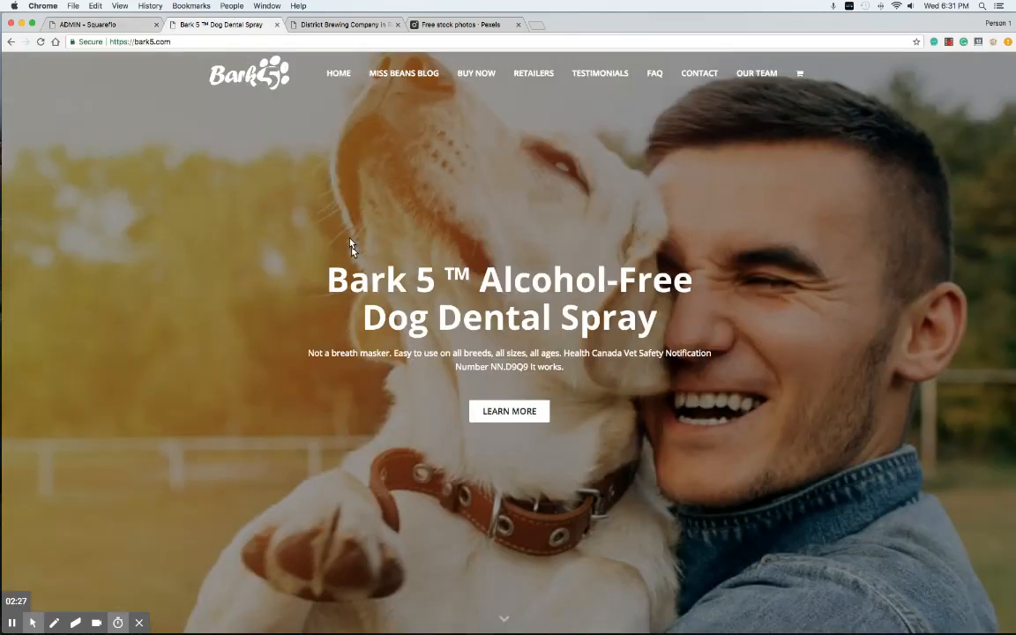
pyautogui.click(499, 411)
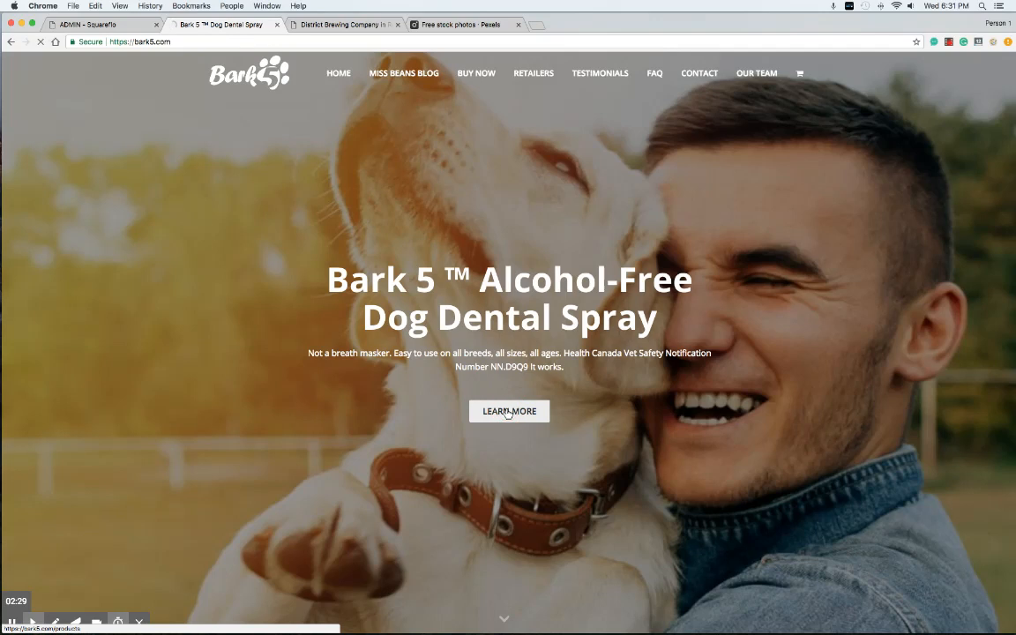
pyautogui.moveTo(204, 42); pyautogui.dragTo(168, 41)
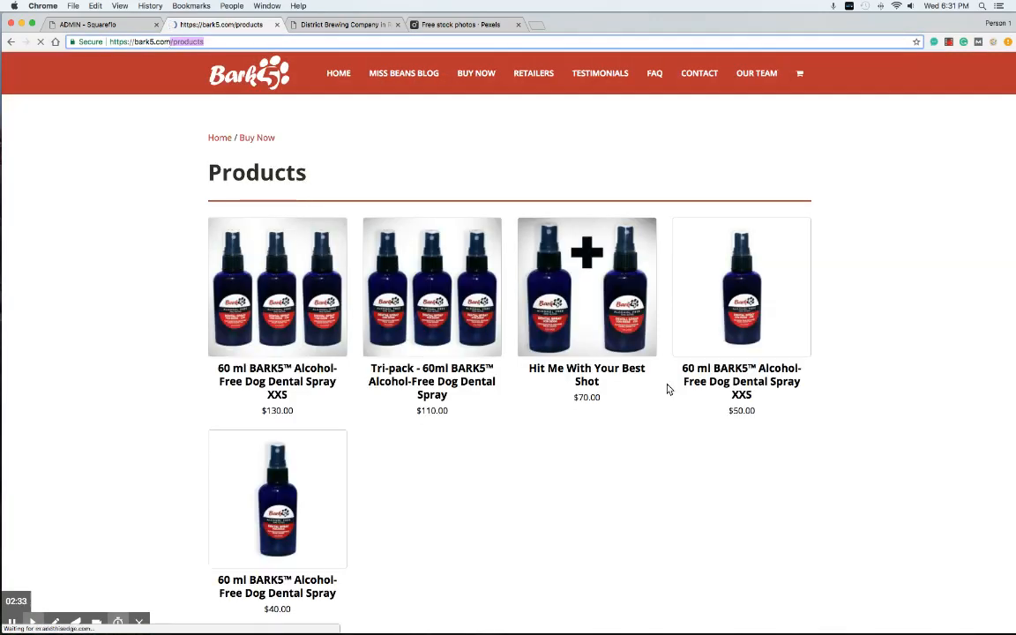
pyautogui.click(40, 42)
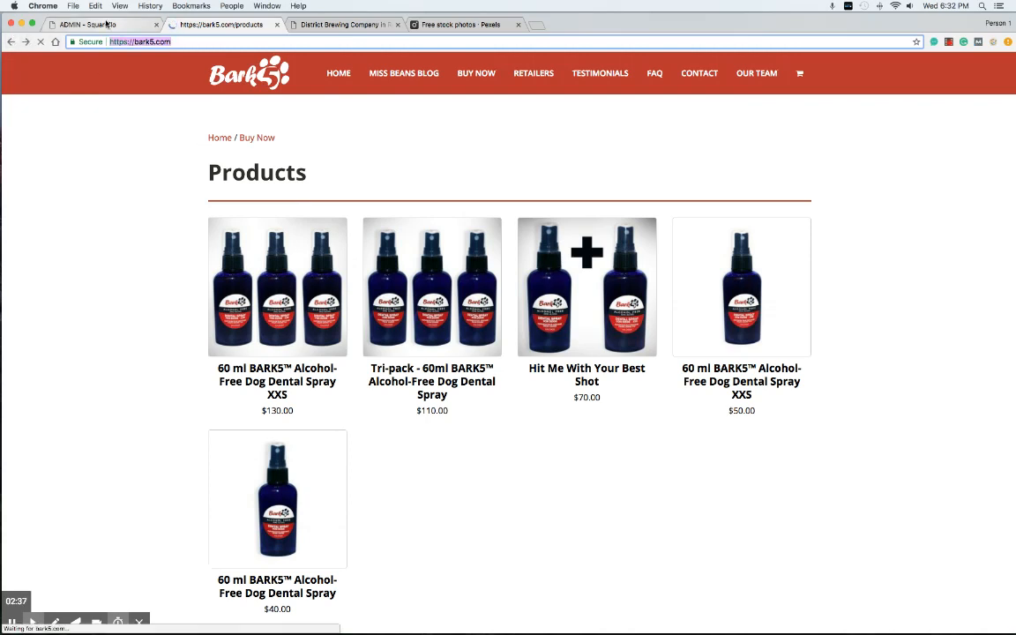
# Start a new custom banner in the Squareflo admin and name it "Second Banner"
pyautogui.click(106, 24)
pyautogui.scroll(1, 212, 185)
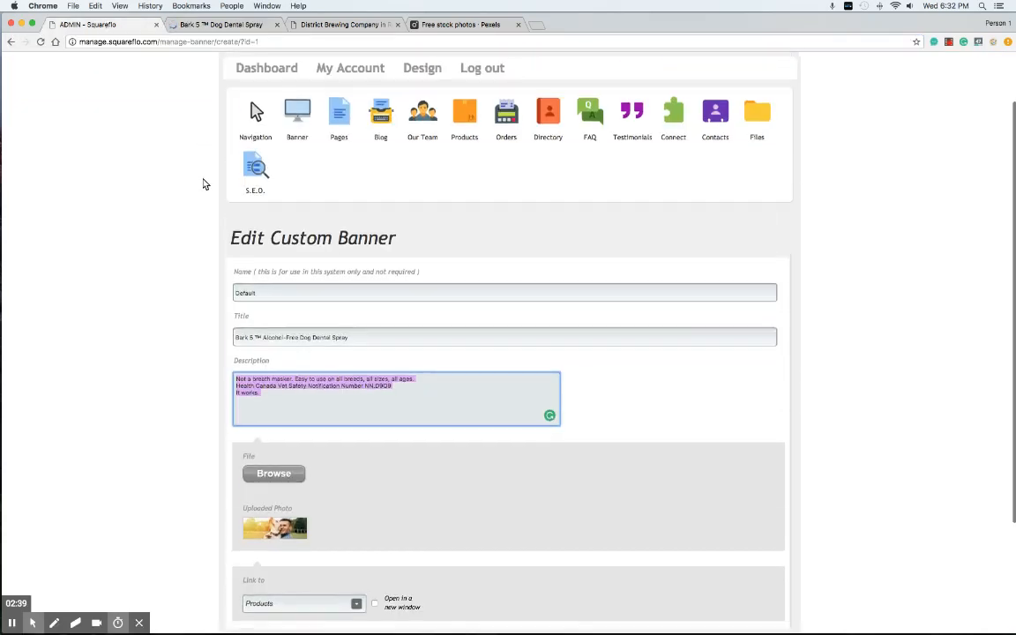
pyautogui.click(290, 125)
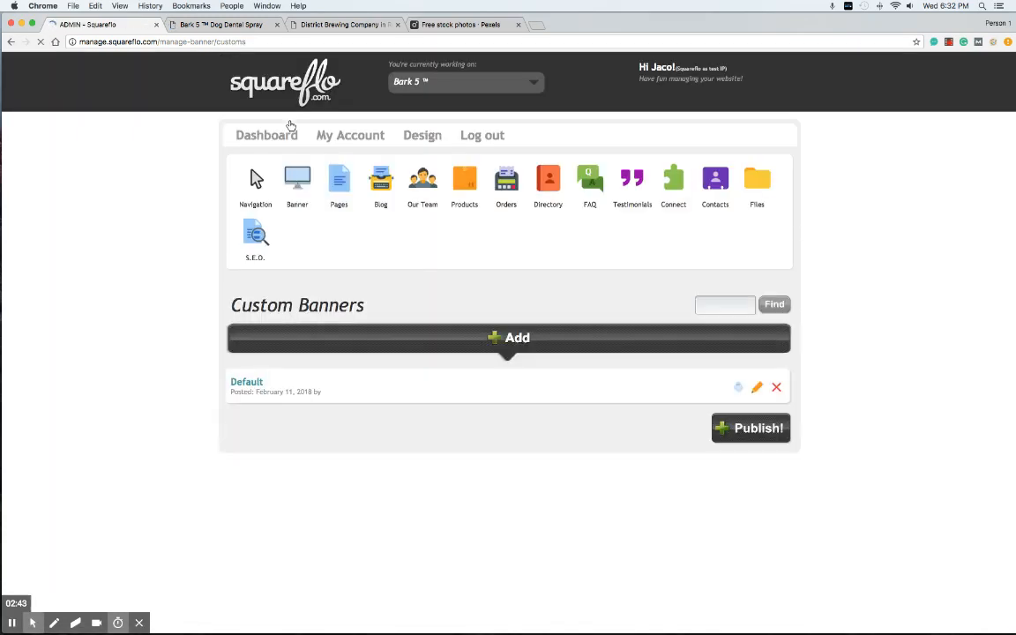
pyautogui.click(494, 344)
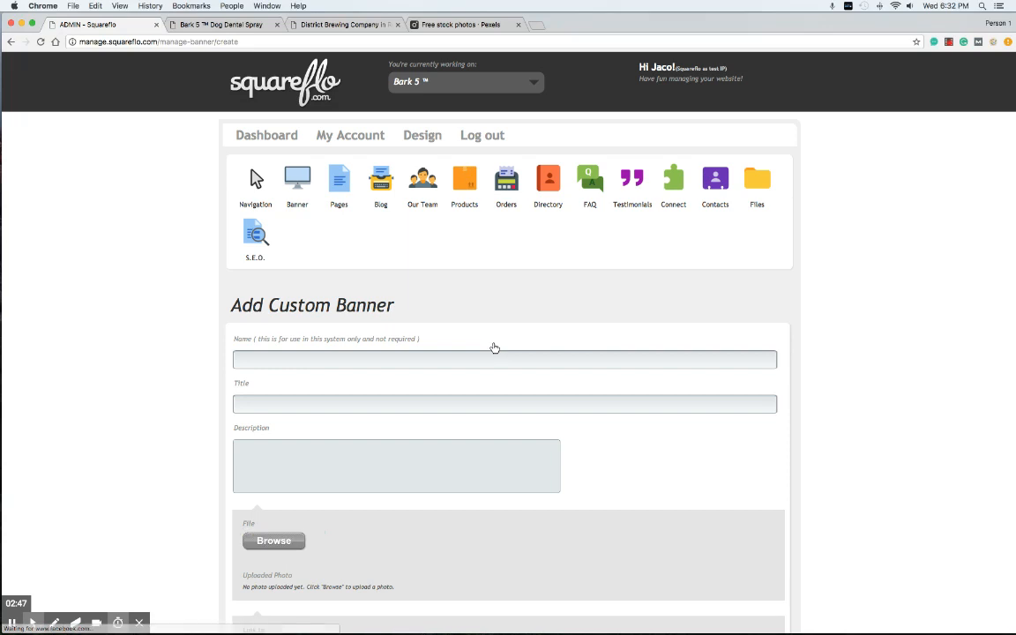
pyautogui.click(334, 358)
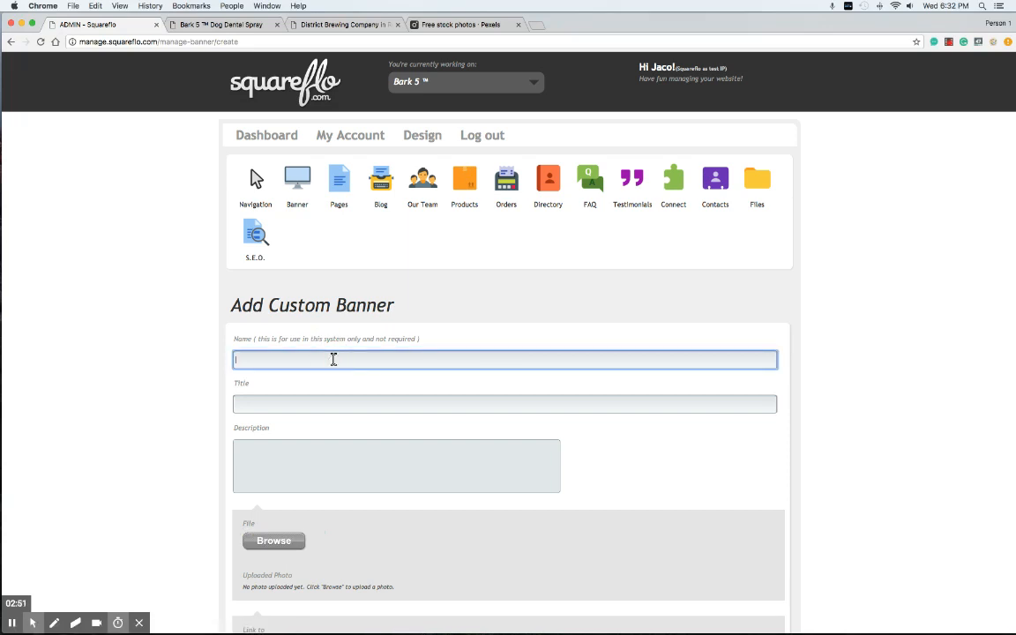
pyautogui.write('Second Banner')
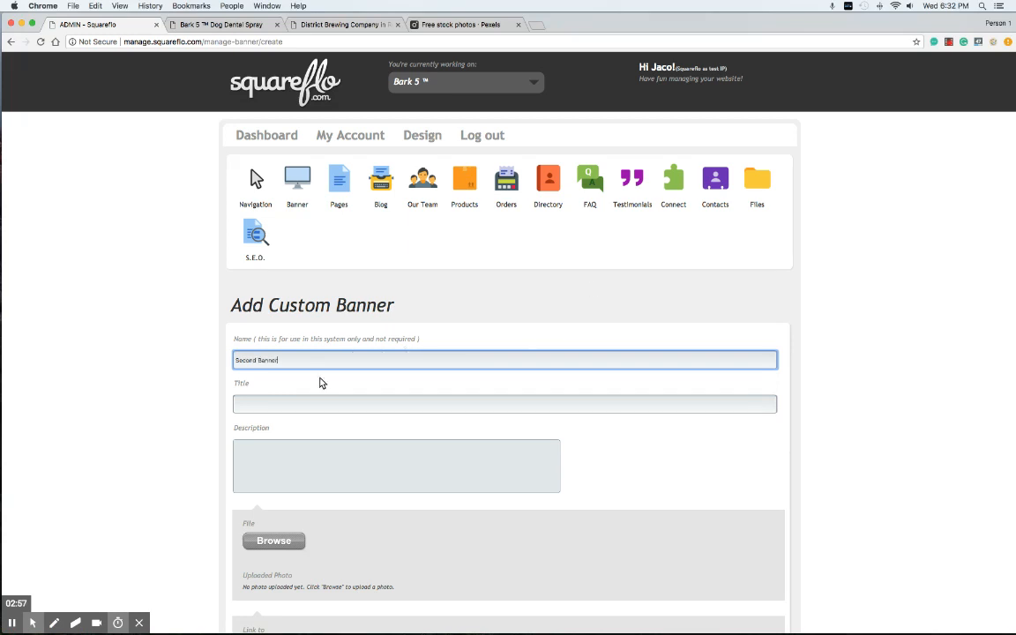
# Search Pexels for "dog" and browse the photos for a banner image
pyautogui.click(304, 404)
pyautogui.click(439, 17)
pyautogui.click(386, 166)
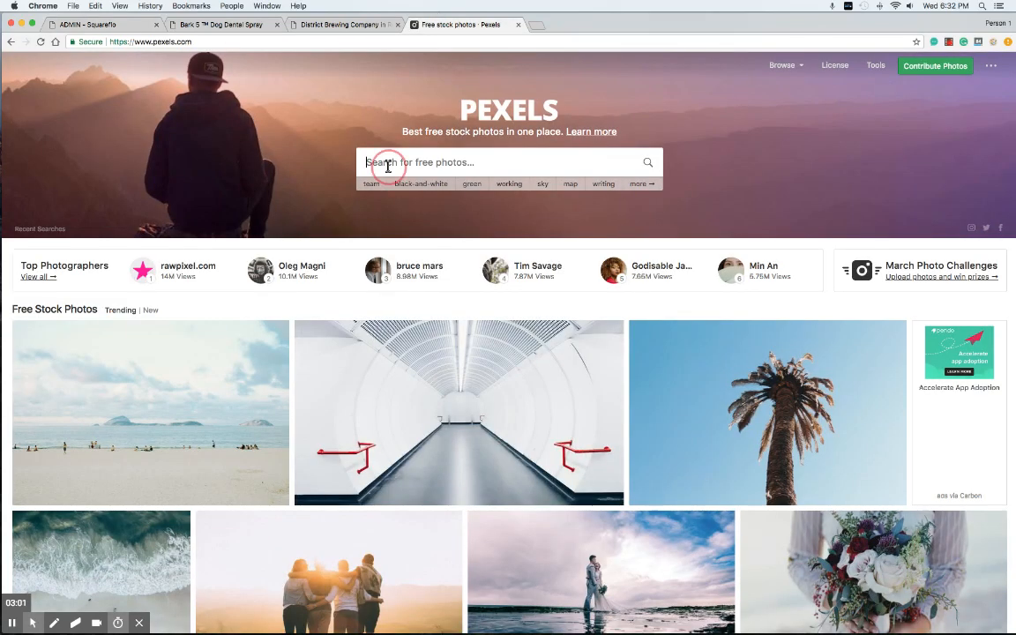
pyautogui.write('dog')
pyautogui.press('Return')
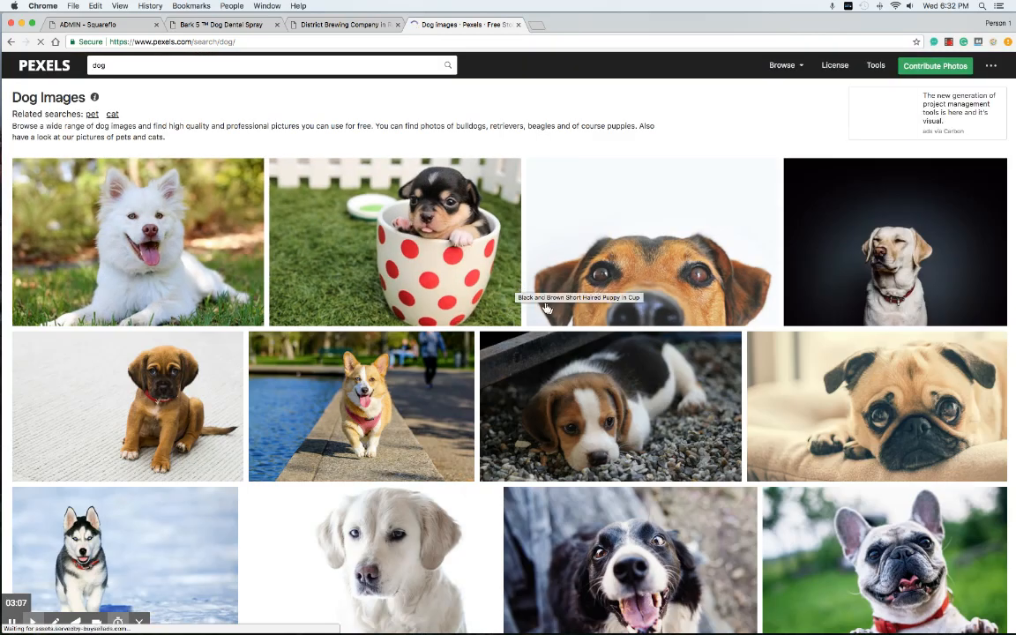
pyautogui.scroll(-4, 530, 291)
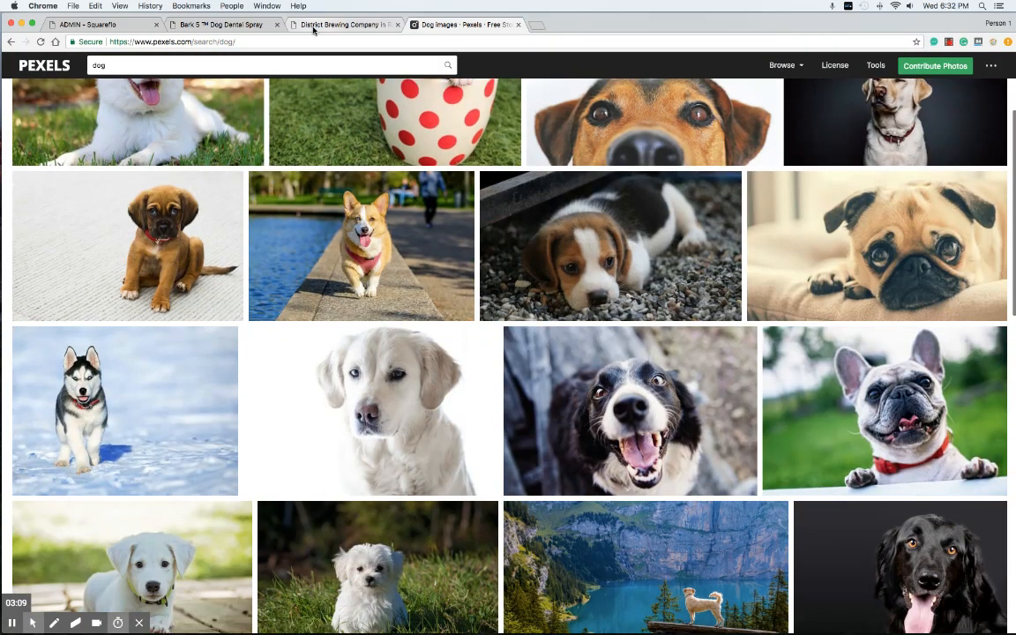
# Compare the homepage banner on the District Brewing site with the one on the Bark 5 homepage
pyautogui.click(314, 25)
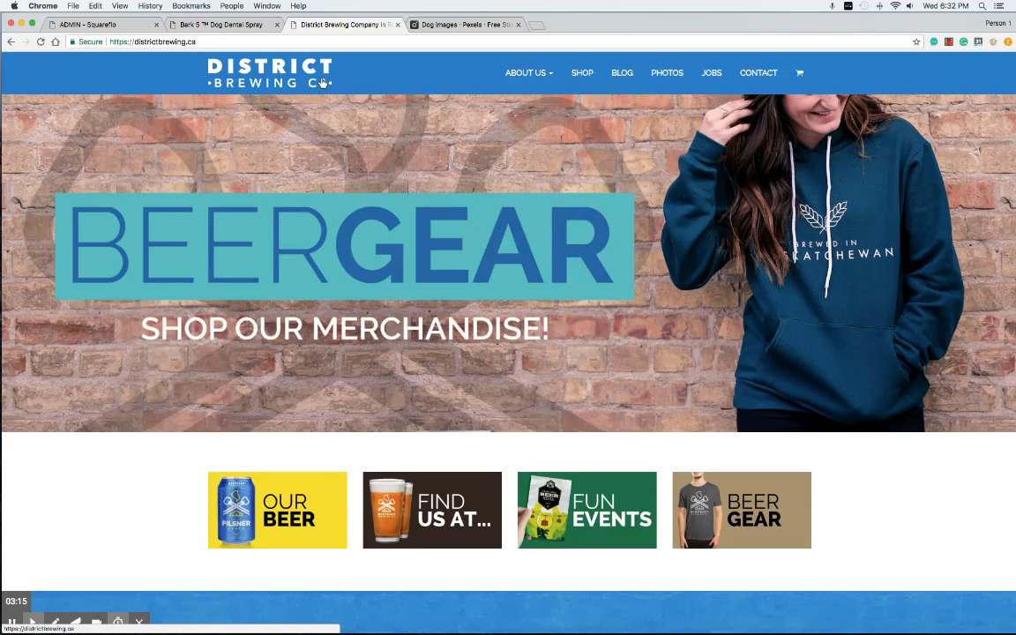
pyautogui.click(223, 25)
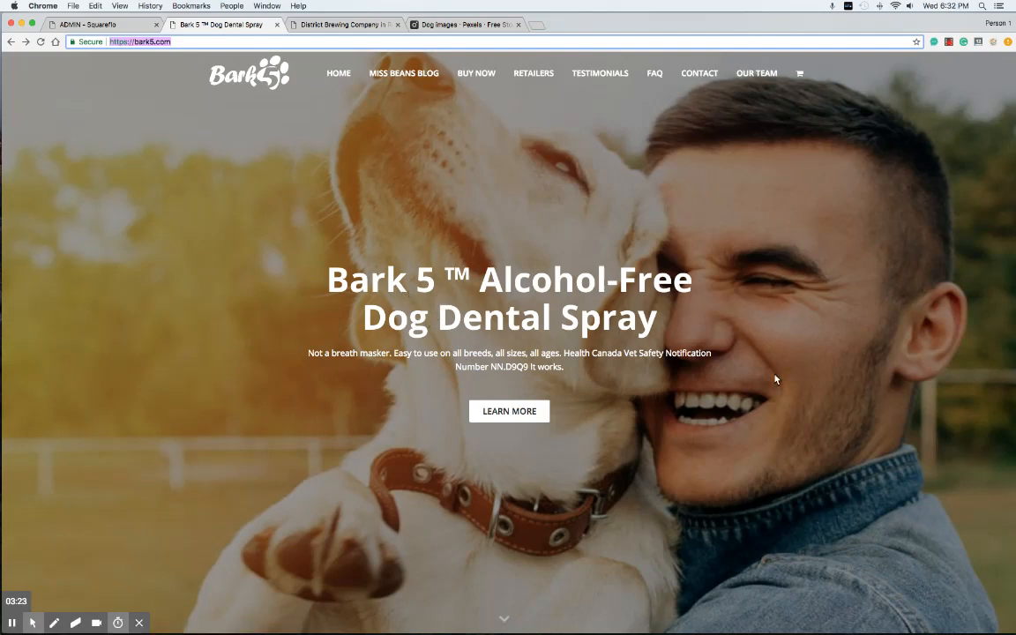
pyautogui.click(311, 27)
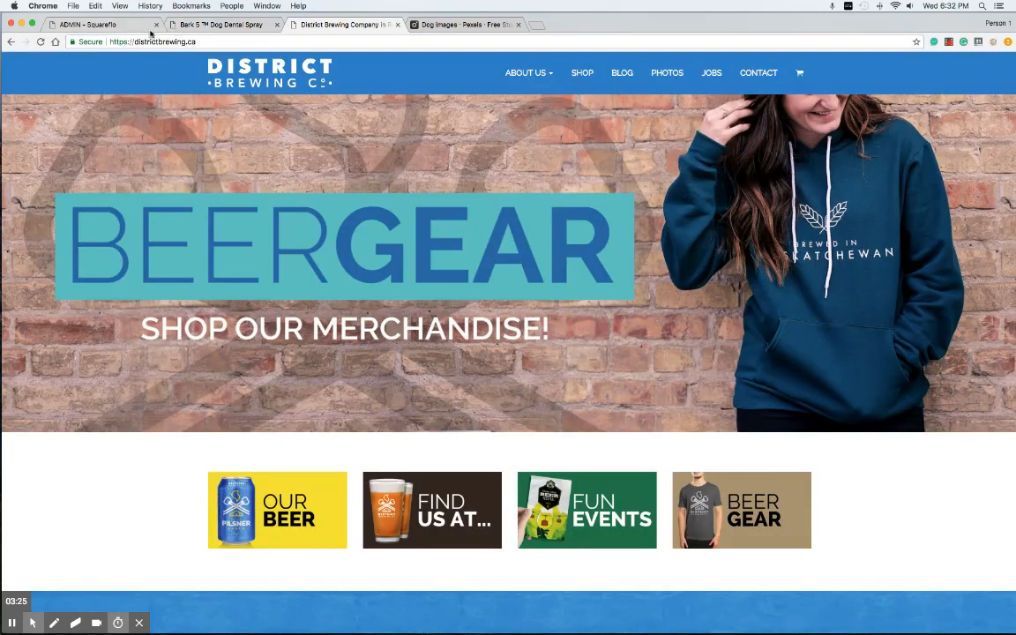
# Download the close-up photo of the smiling black-and-white dog from the Pexels results and close its preview
pyautogui.click(431, 25)
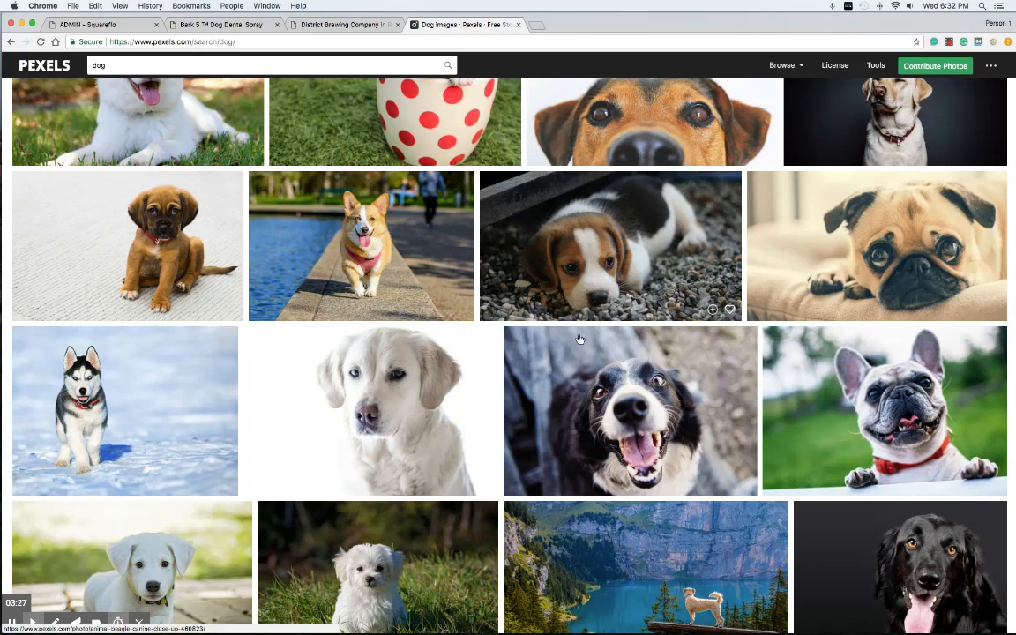
pyautogui.click(637, 412)
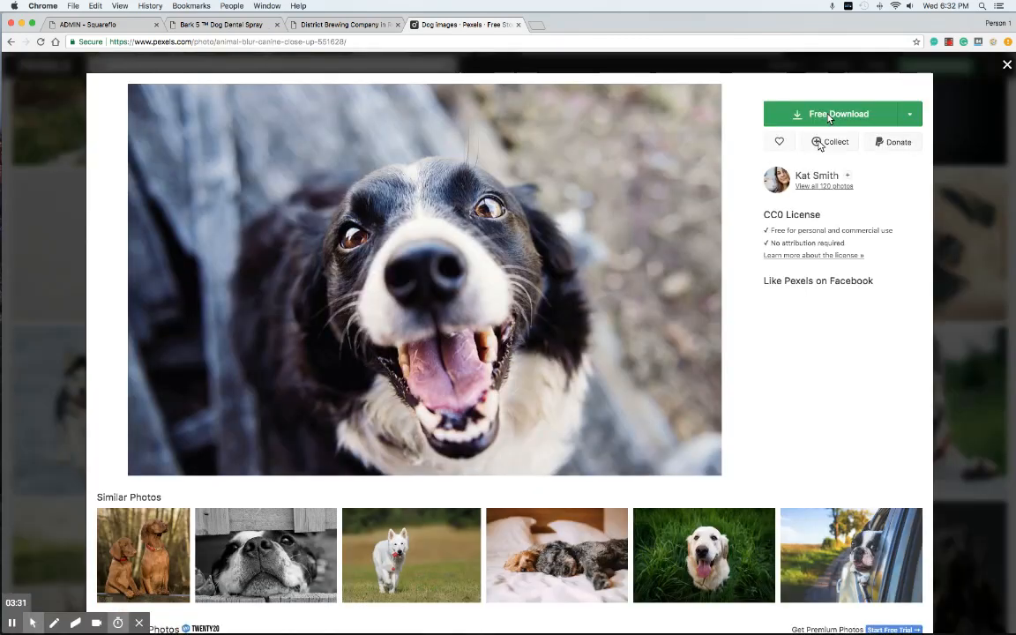
pyautogui.click(829, 176)
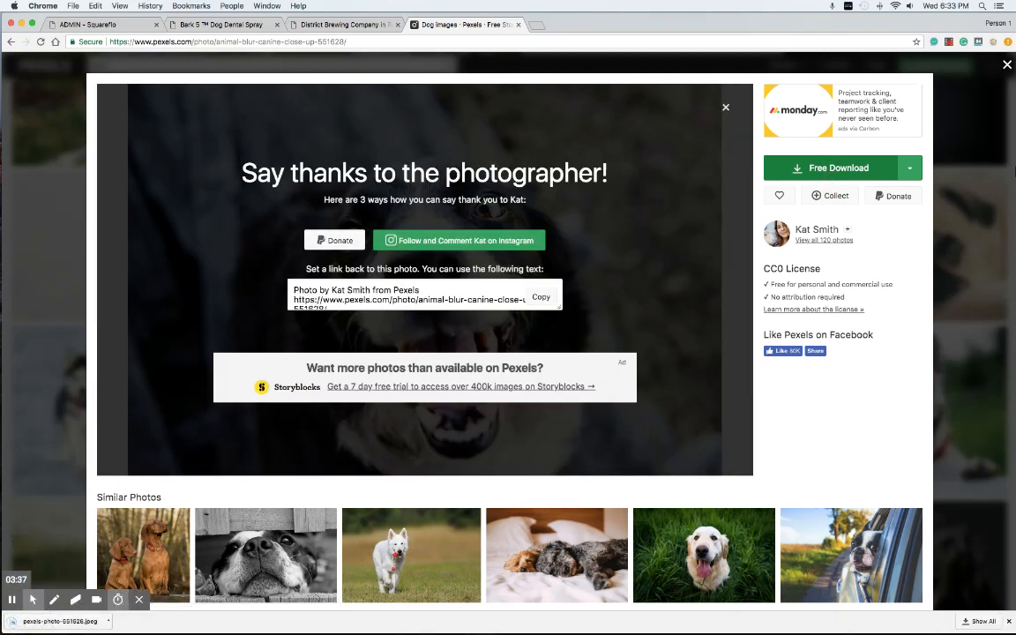
pyautogui.click(1008, 64)
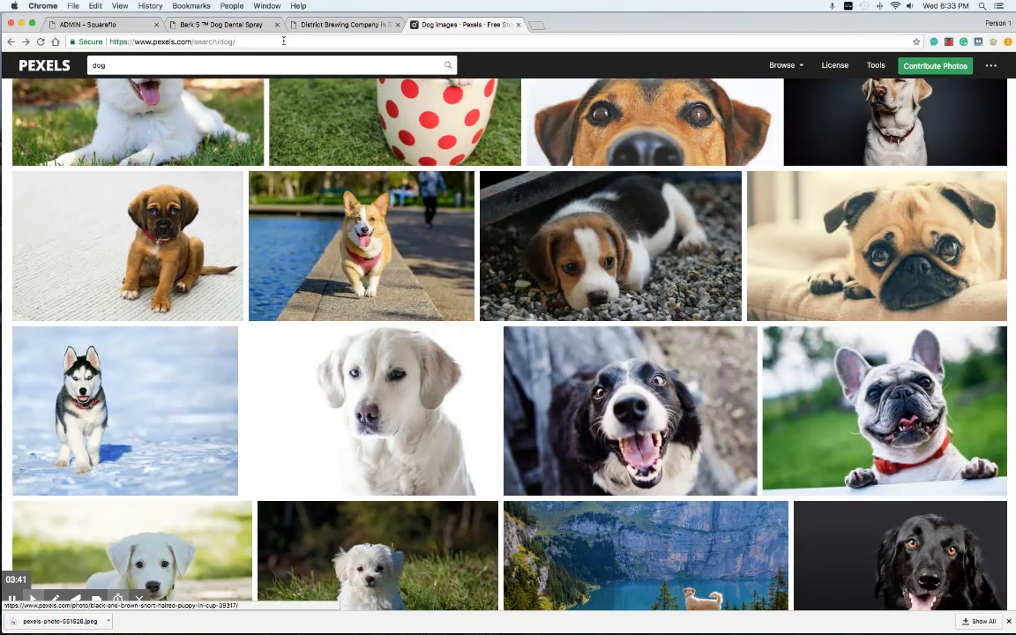
# Check the file size of pexels-photo-551628.jpeg in Downloads from the Second Banner's file chooser, and cancel without uploading it
pyautogui.click(258, 26)
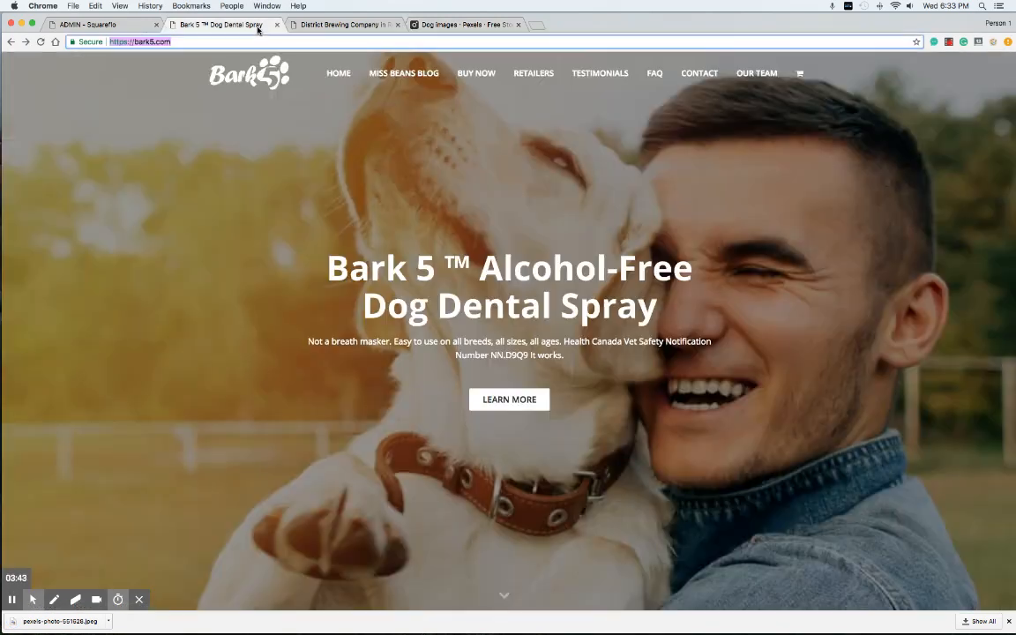
pyautogui.click(106, 23)
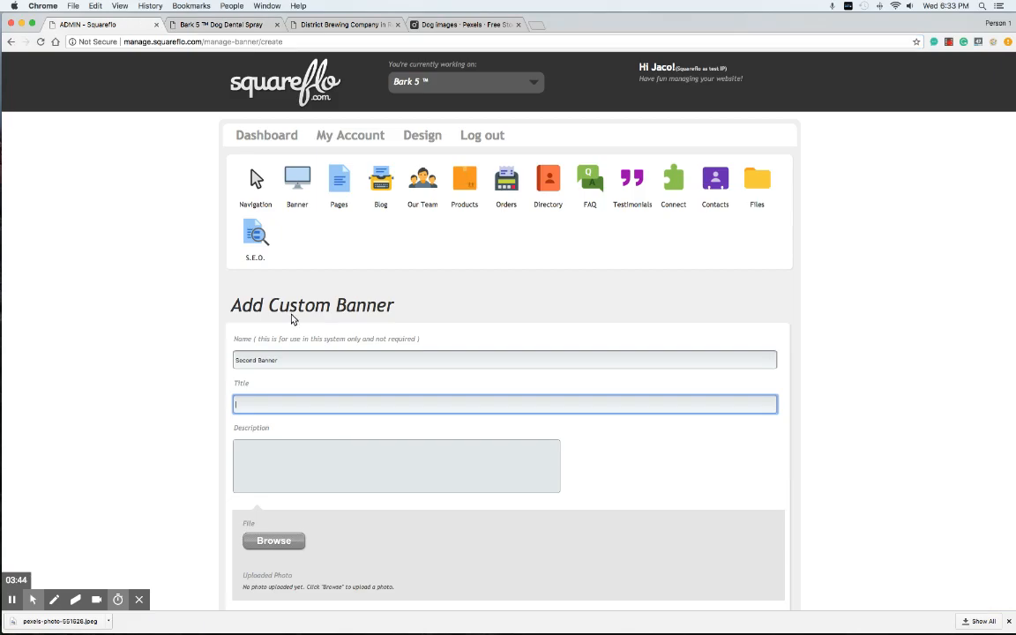
pyautogui.click(271, 541)
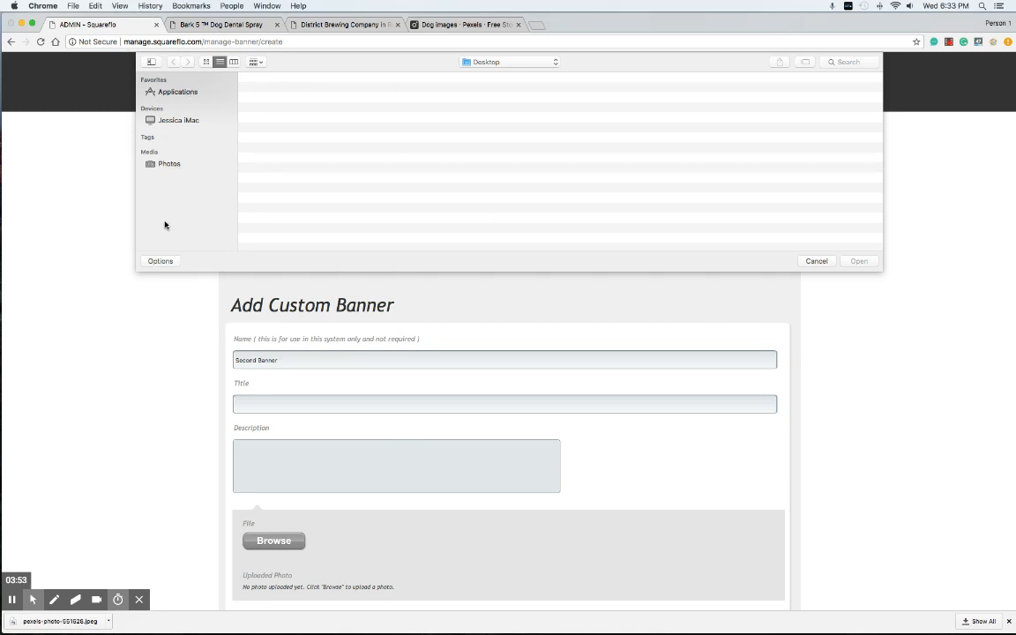
pyautogui.click(495, 62)
pyautogui.click(499, 142)
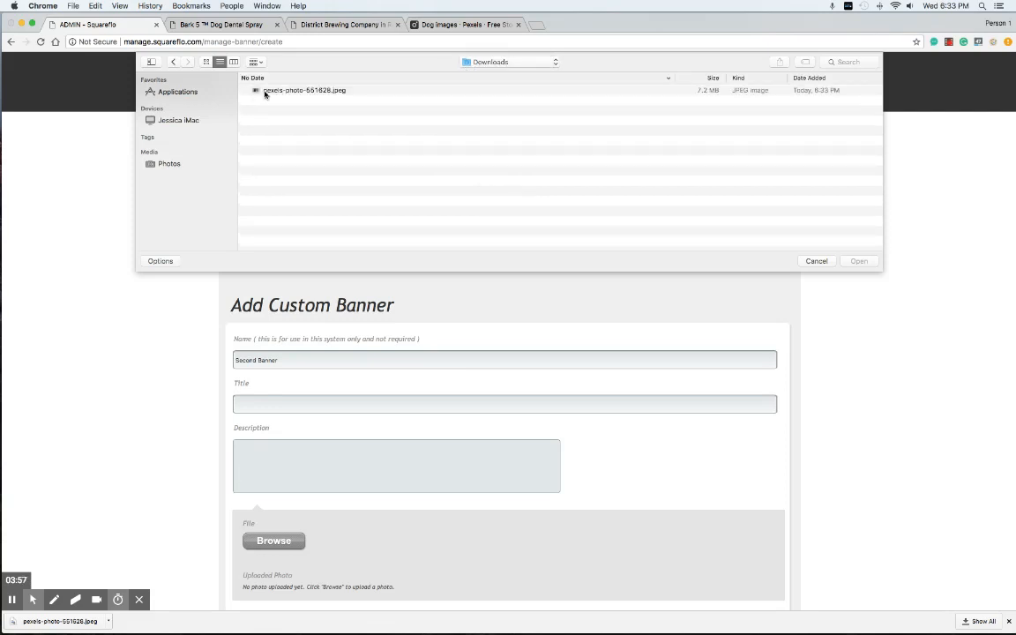
pyautogui.click(264, 92)
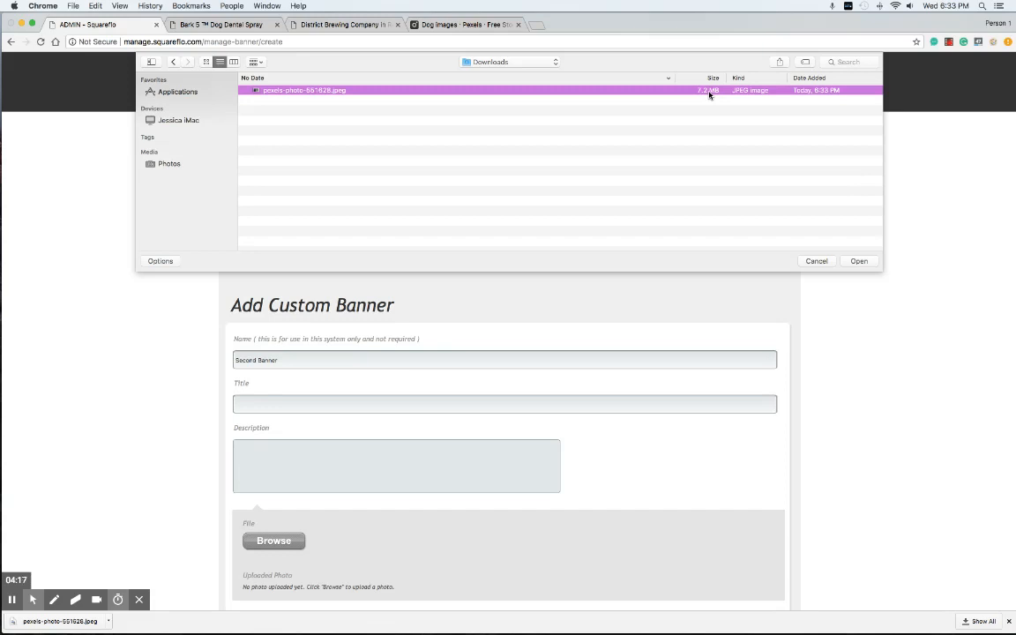
pyautogui.click(817, 261)
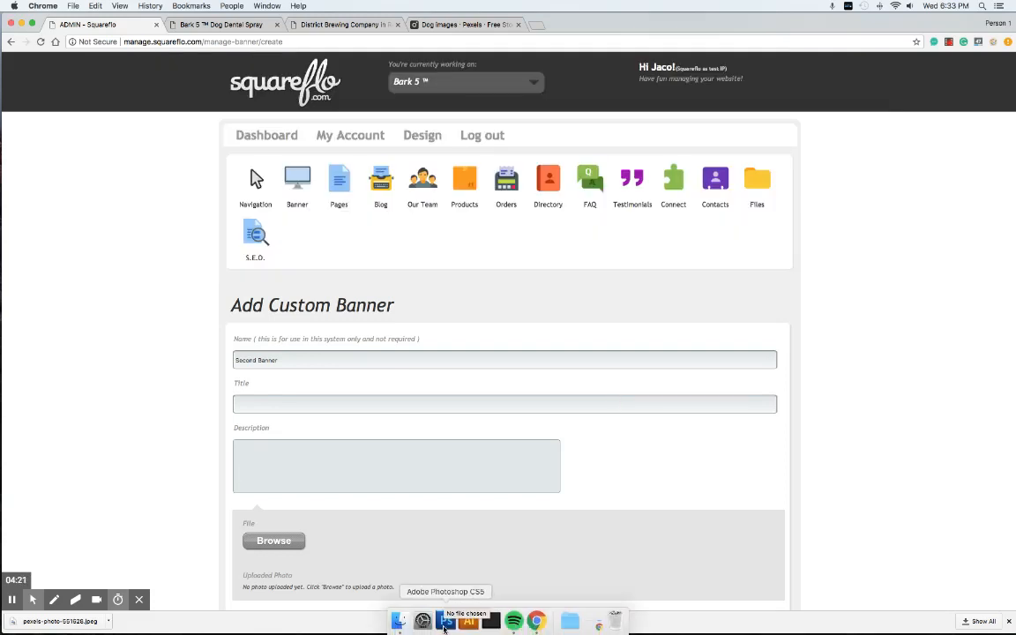
# Switch to Photoshop and open pexels-photo-551628.jpeg from the Downloads folder
pyautogui.click(444, 625)
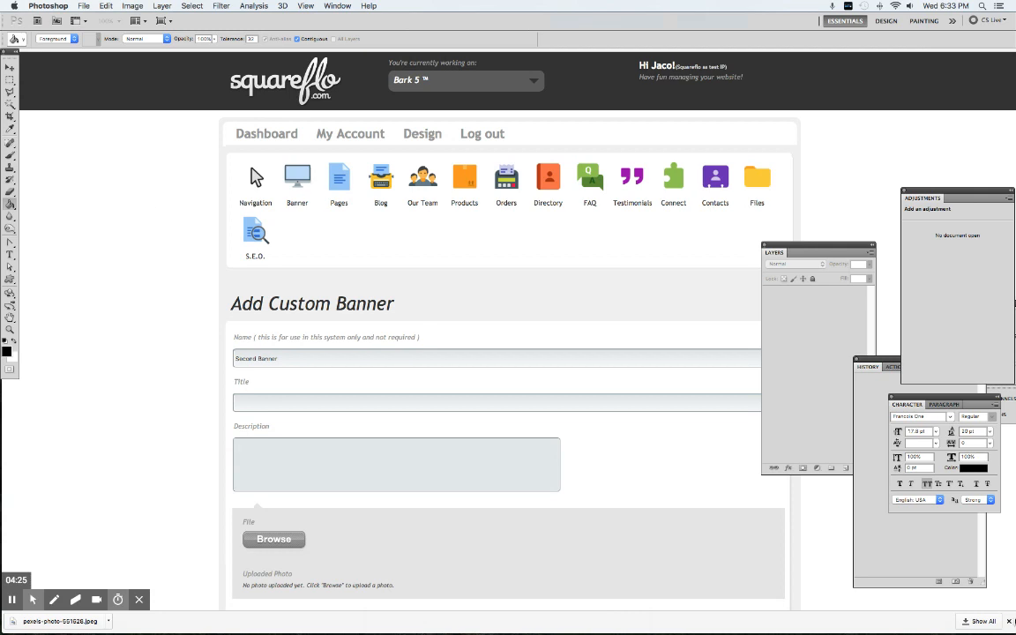
pyautogui.click(1013, 623)
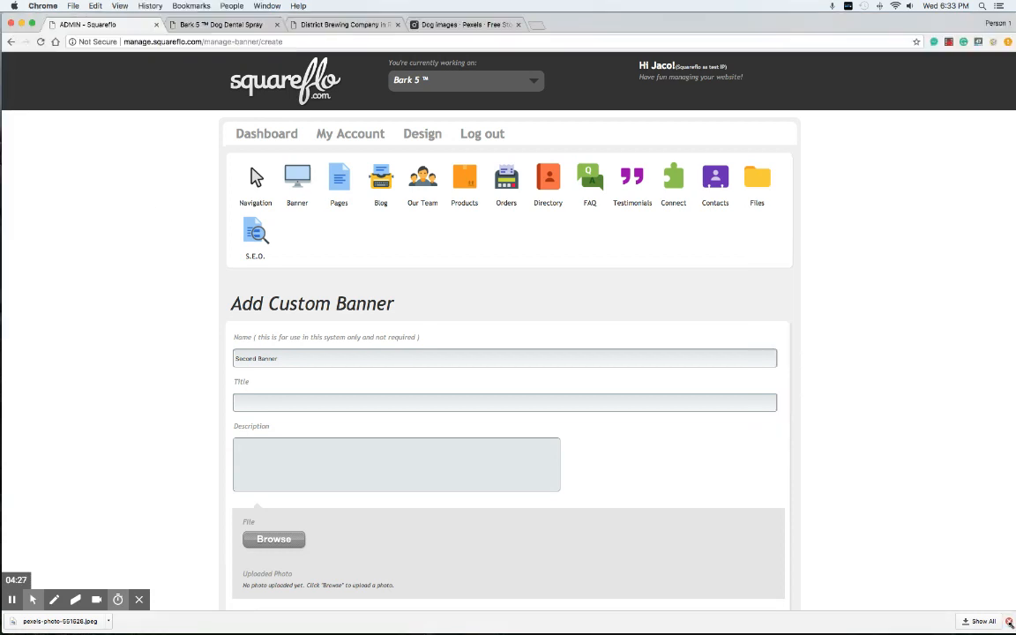
pyautogui.click(1009, 623)
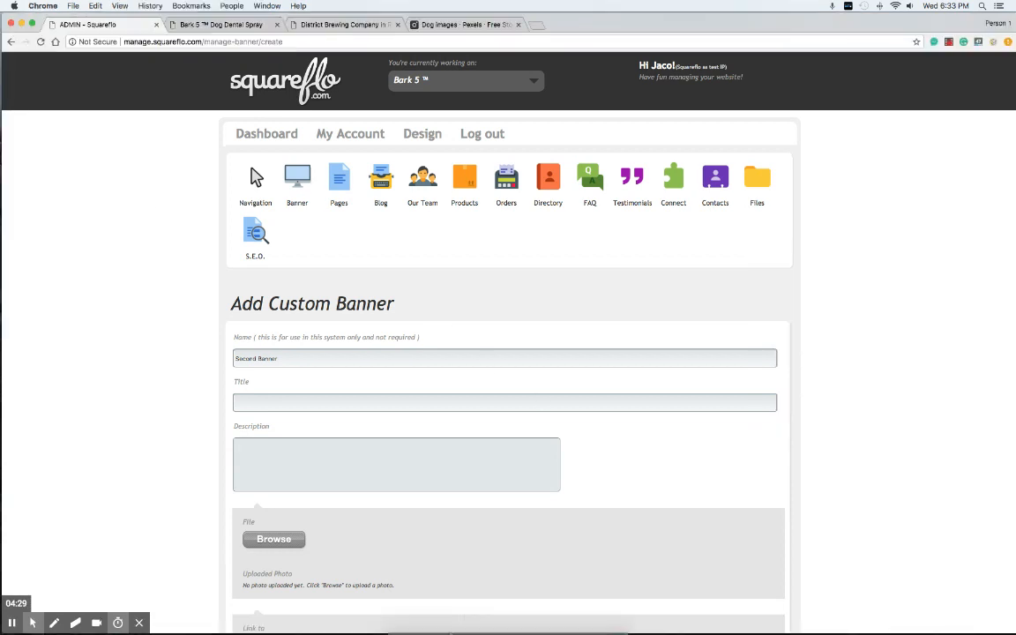
pyautogui.click(445, 621)
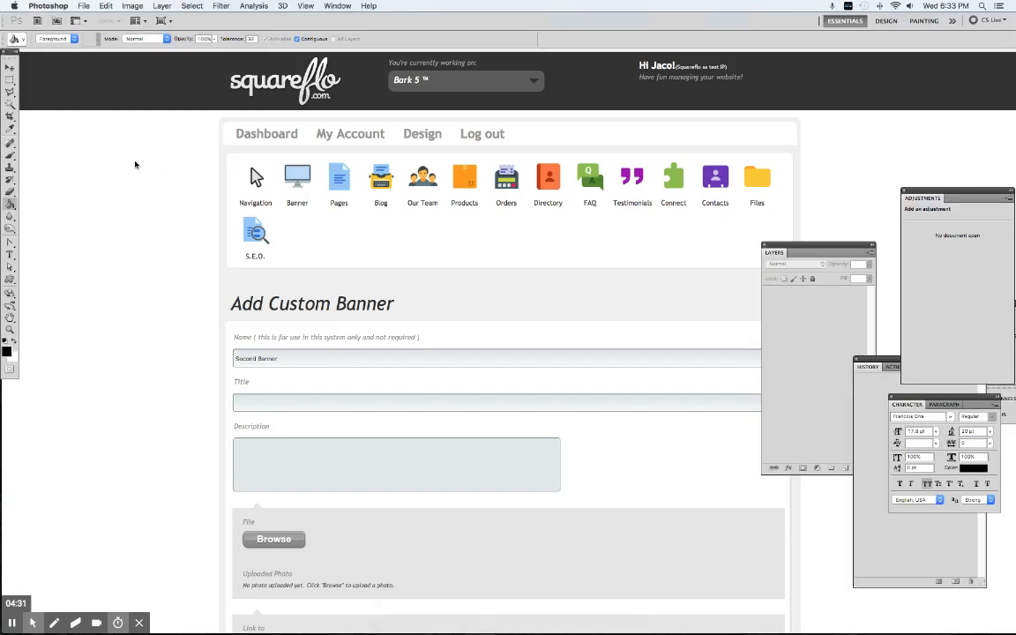
pyautogui.click(83, 6)
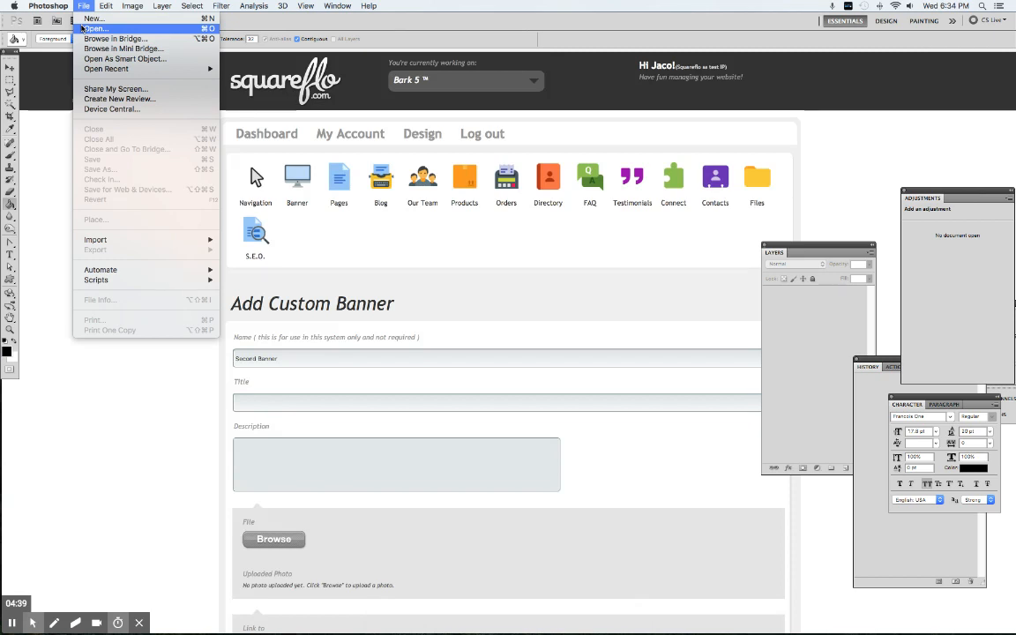
pyautogui.click(82, 29)
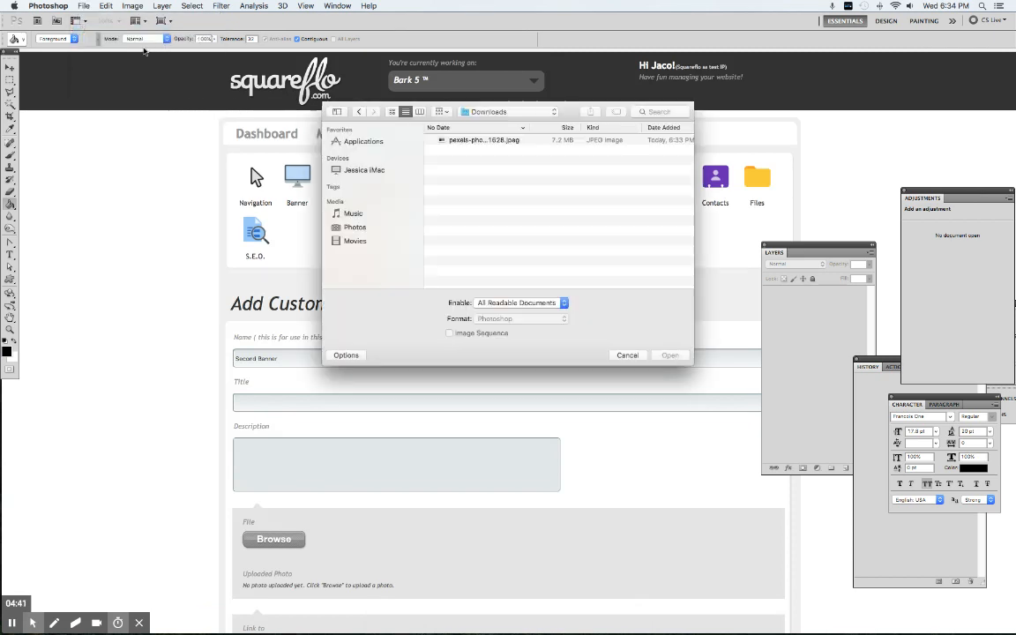
pyautogui.click(467, 141)
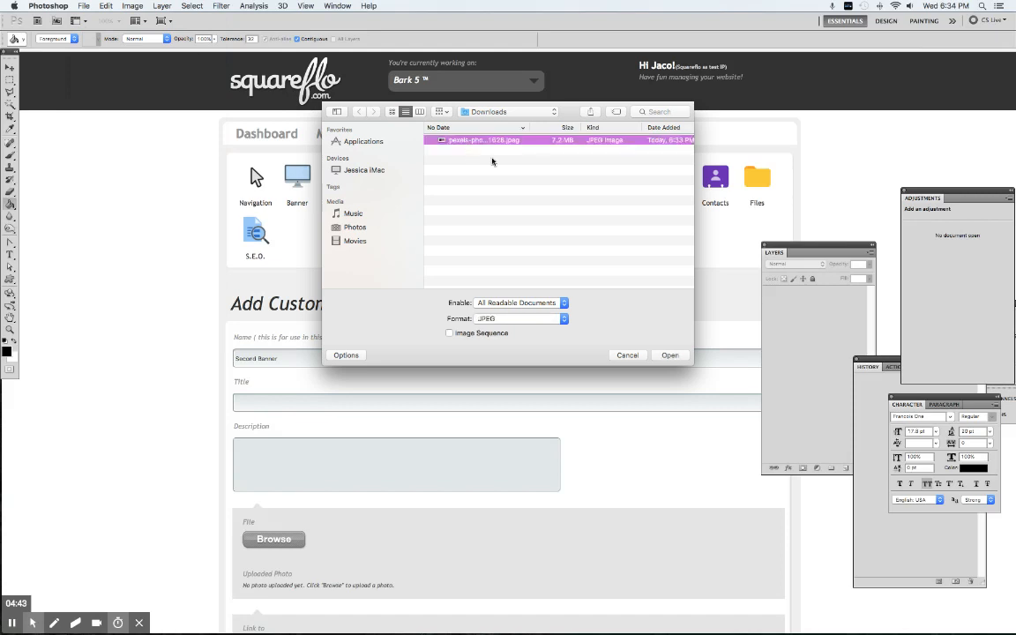
pyautogui.click(668, 355)
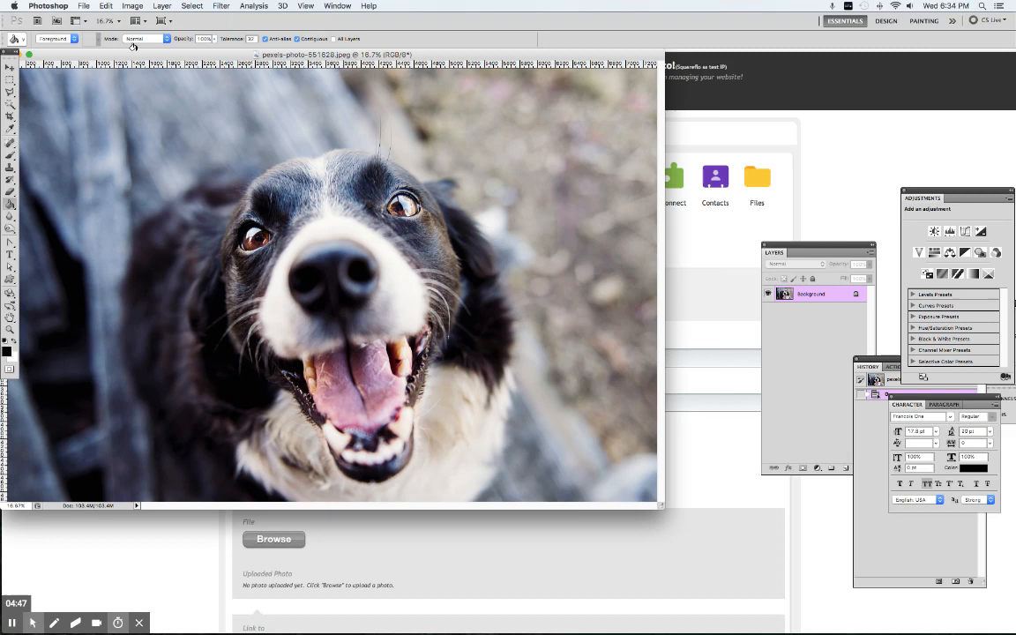
# Resize the dog photo to 1500 pixels wide with proportions constrained, and display it at actual pixels
pyautogui.click(124, 8)
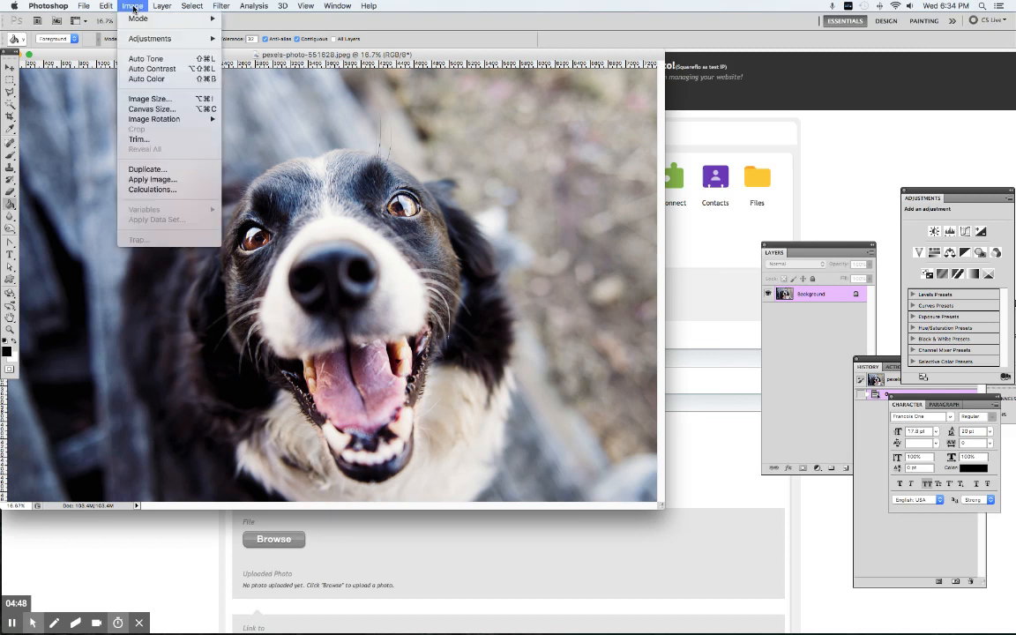
pyautogui.click(152, 99)
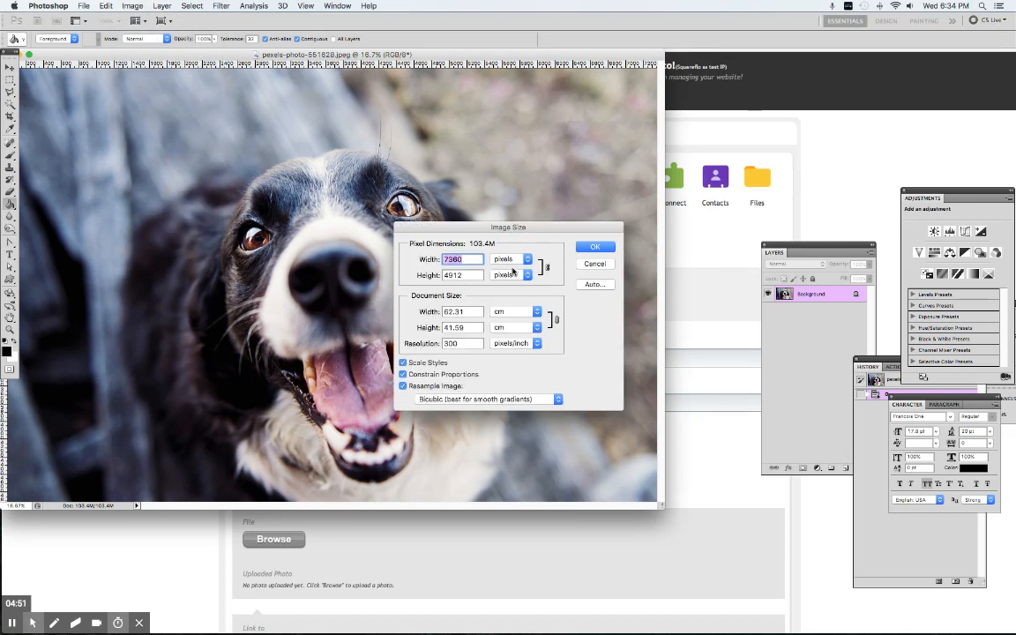
pyautogui.write('1500')
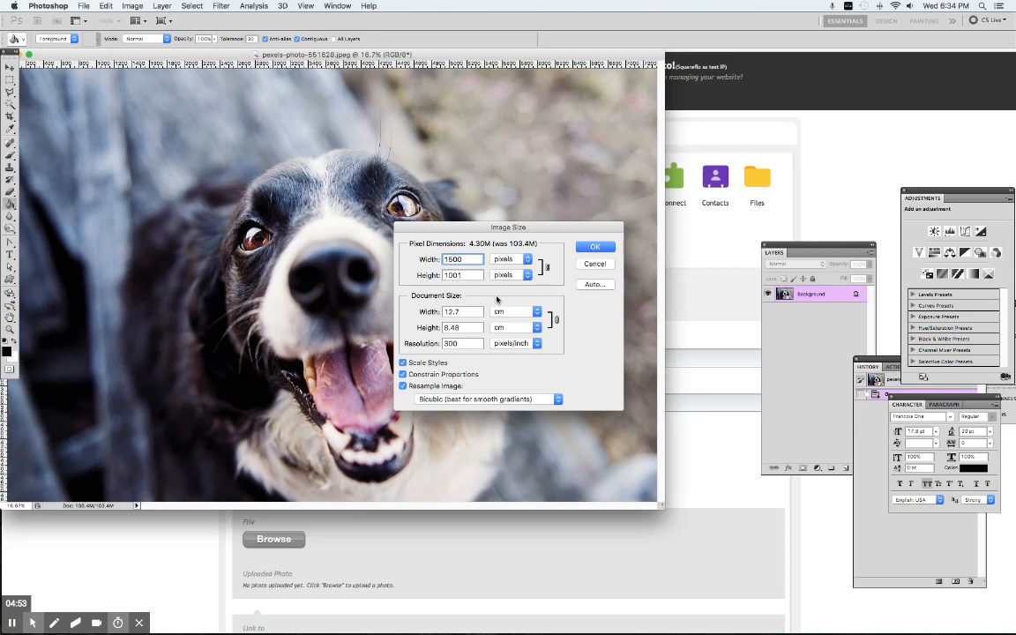
pyautogui.press('Return')
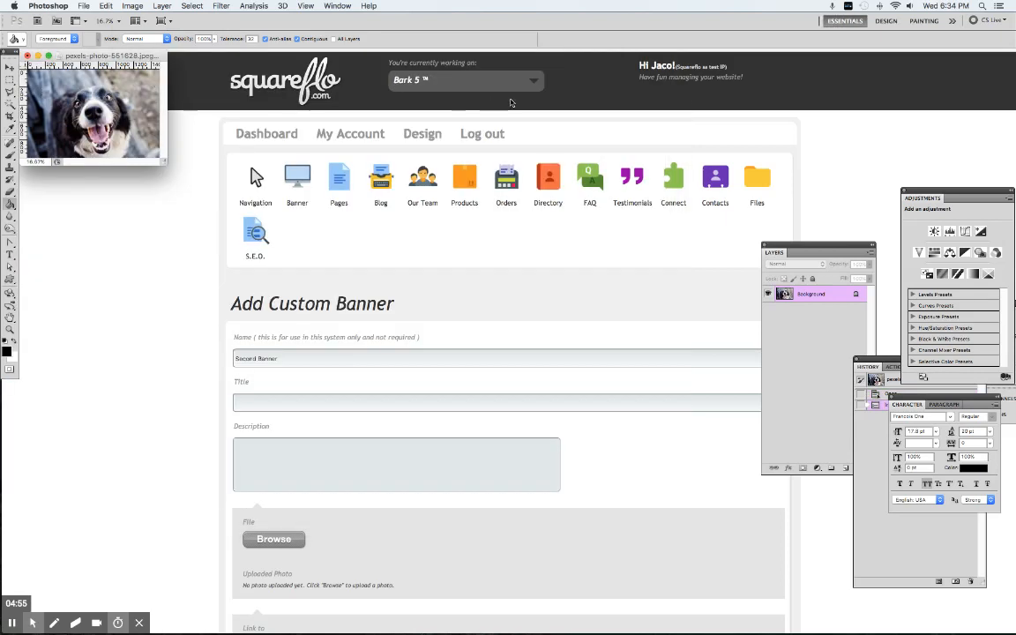
pyautogui.moveTo(160, 160); pyautogui.dragTo(559, 435)
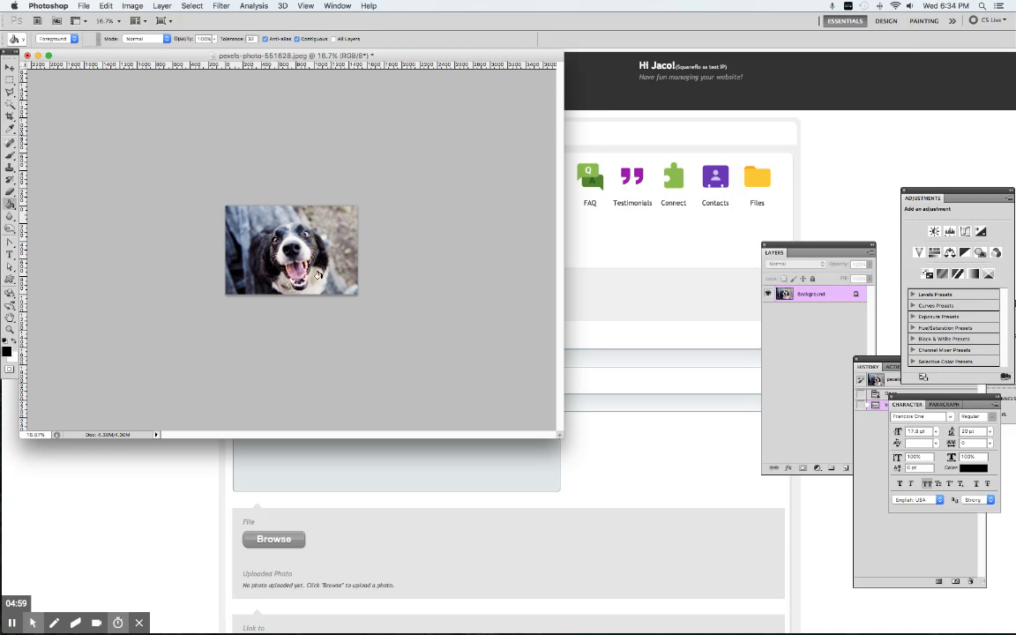
pyautogui.click(305, 6)
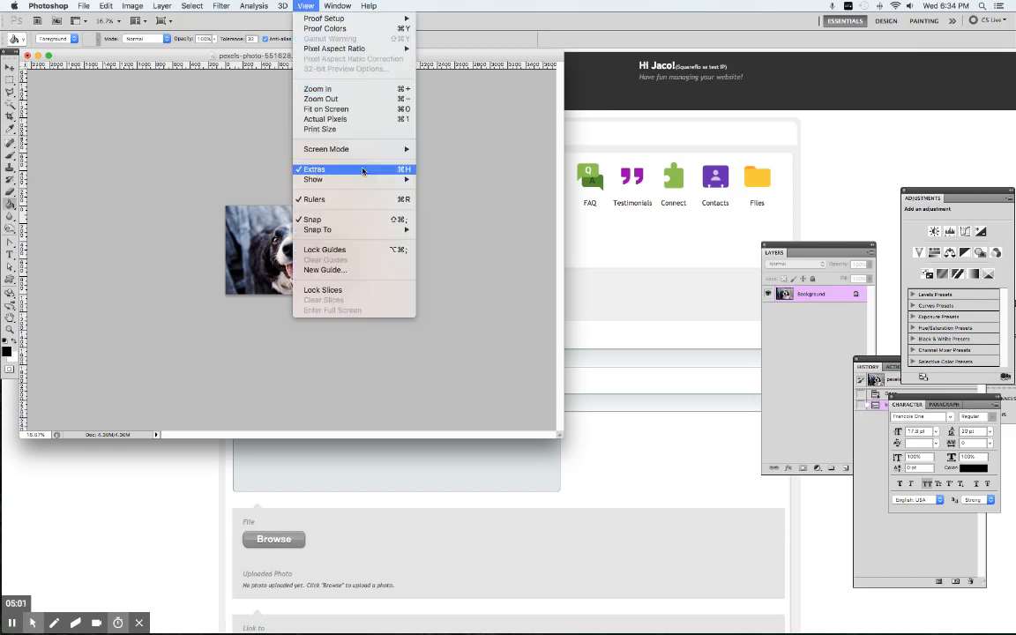
pyautogui.moveTo(331, 151)
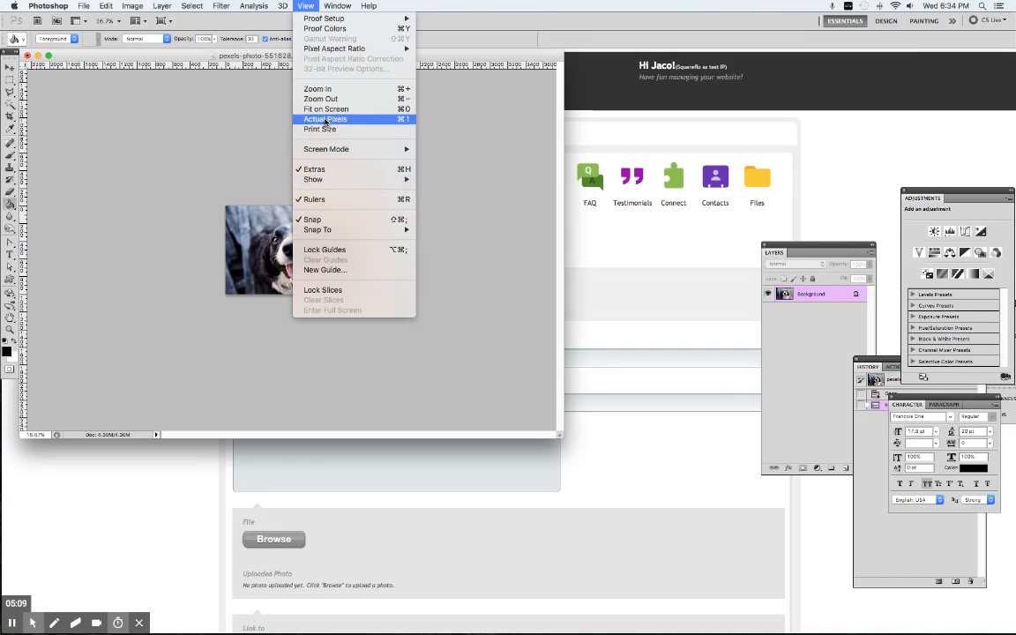
pyautogui.click(325, 120)
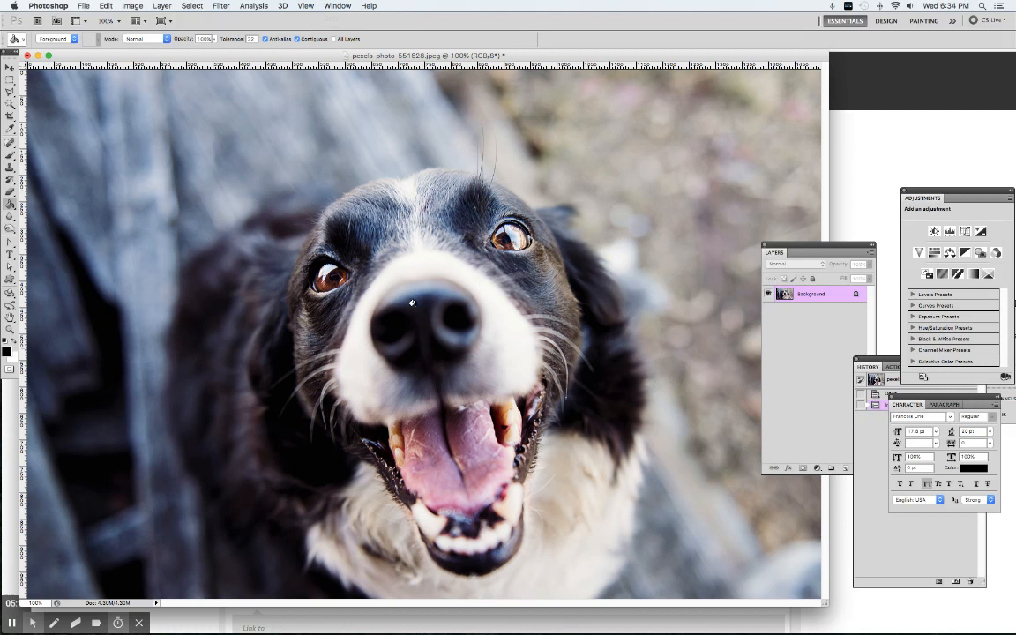
# Save the resized photo for the web as a high-quality JPEG named "Banner2" on the Desktop, and return to the Squareflo admin
pyautogui.click(88, 7)
pyautogui.click(155, 188)
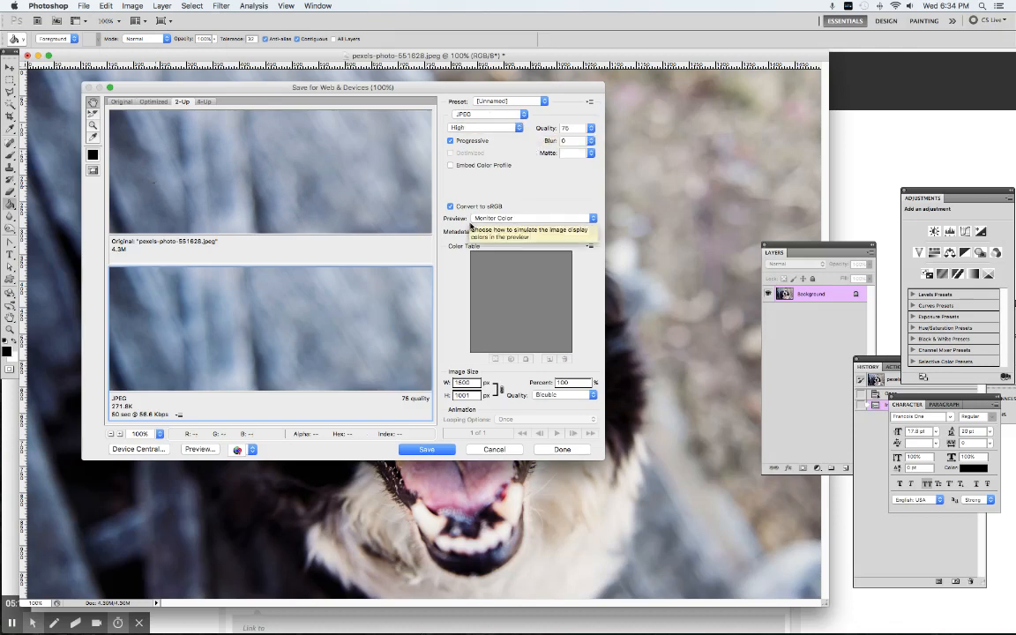
pyautogui.click(546, 132)
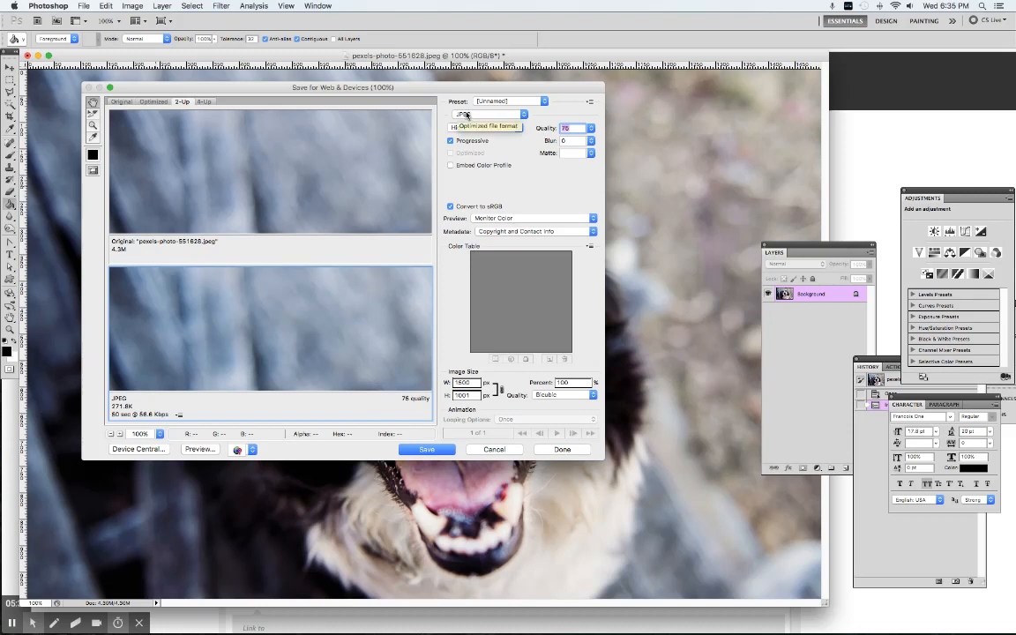
pyautogui.click(120, 412)
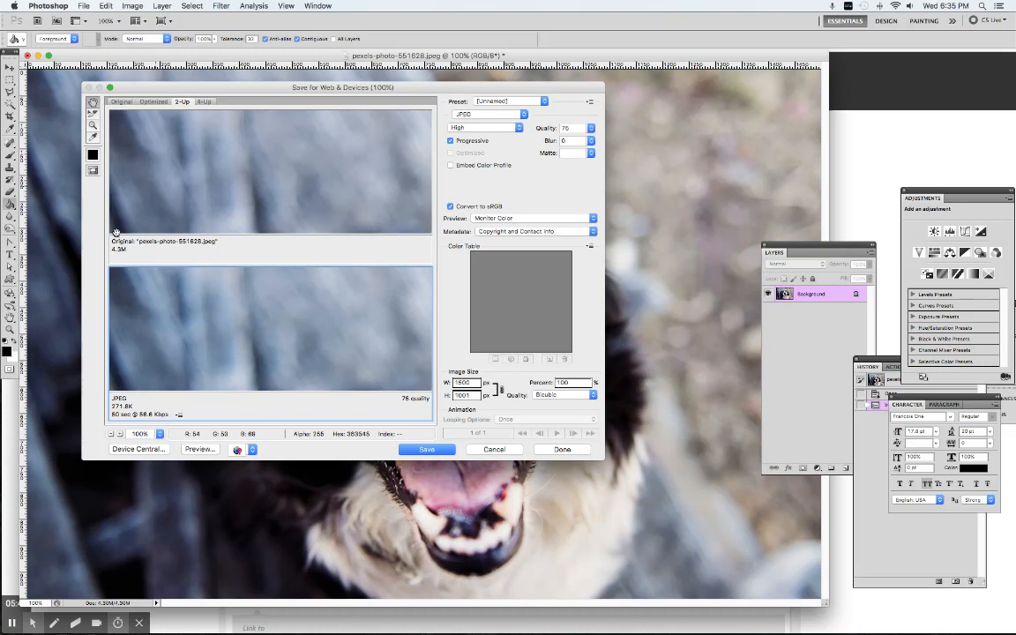
pyautogui.click(428, 451)
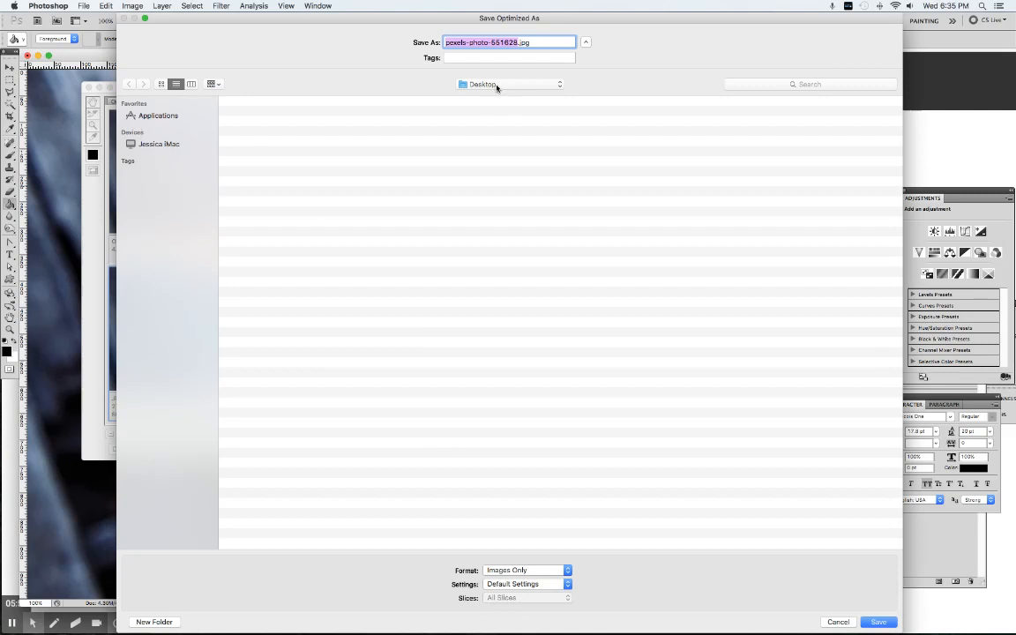
pyautogui.write('Banner2')
pyautogui.press('Return')
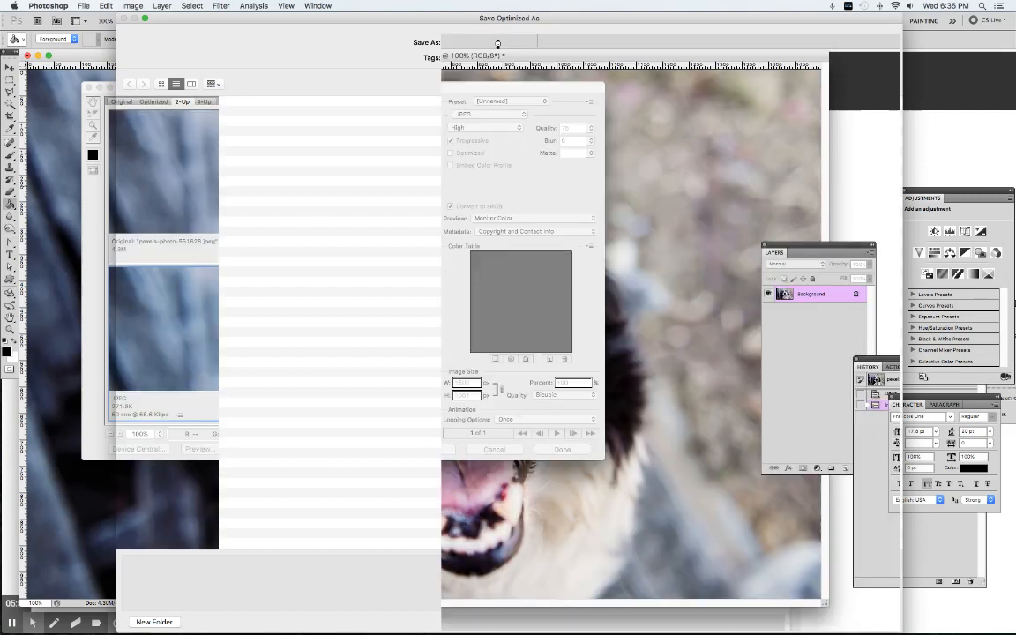
pyautogui.click(847, 98)
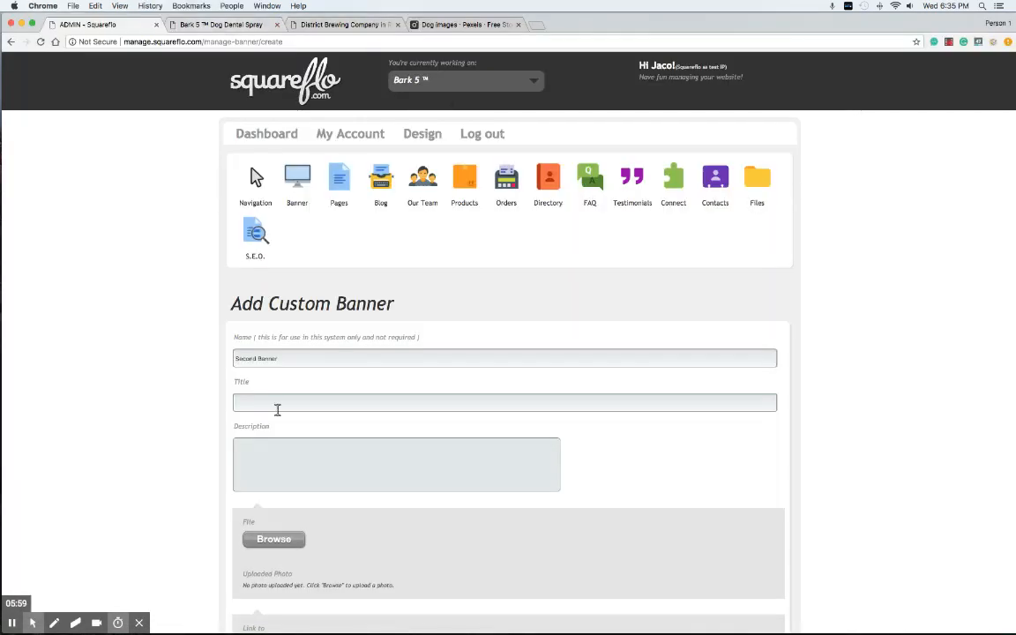
# Upload Banner2.jpg as the Second Banner's photo and publish the banner with its default link
pyautogui.click(269, 540)
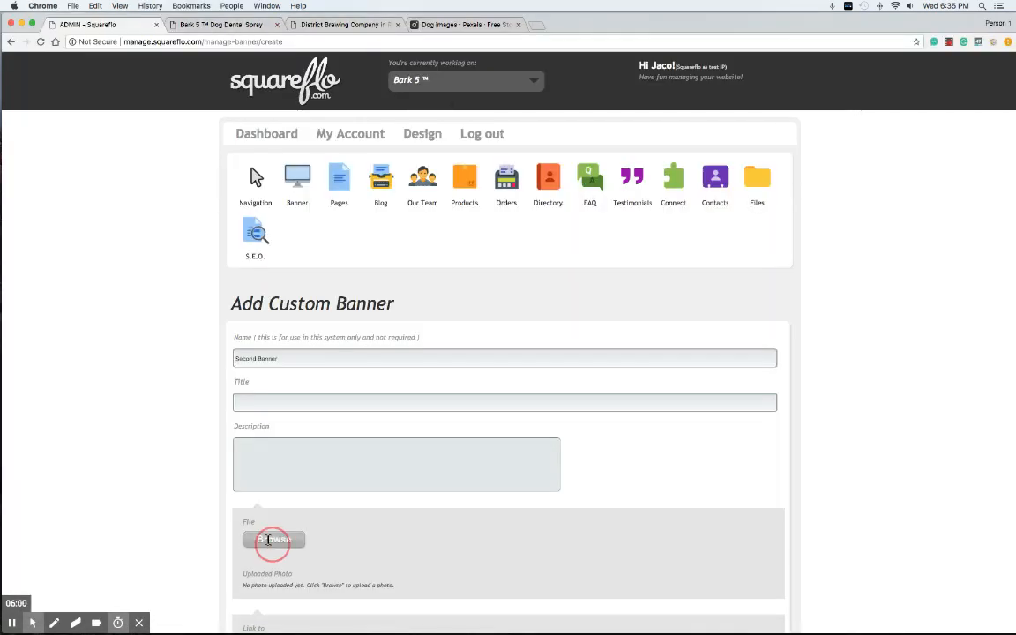
pyautogui.doubleClick(279, 91)
pyautogui.scroll(-3, 465, 397)
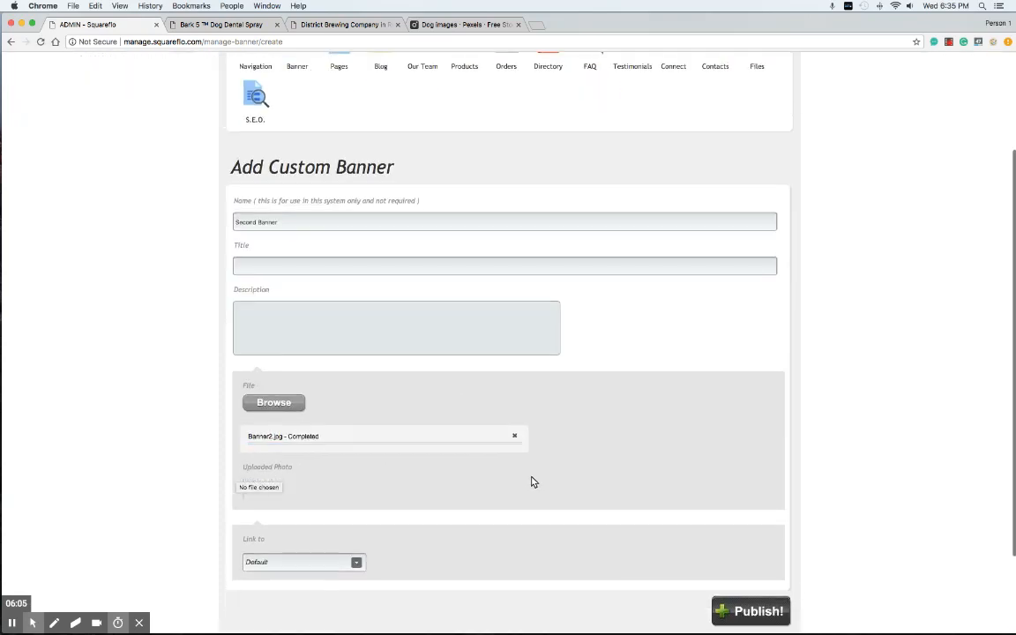
pyautogui.scroll(-1, 533, 483)
pyautogui.scroll(-1, 532, 482)
pyautogui.click(749, 521)
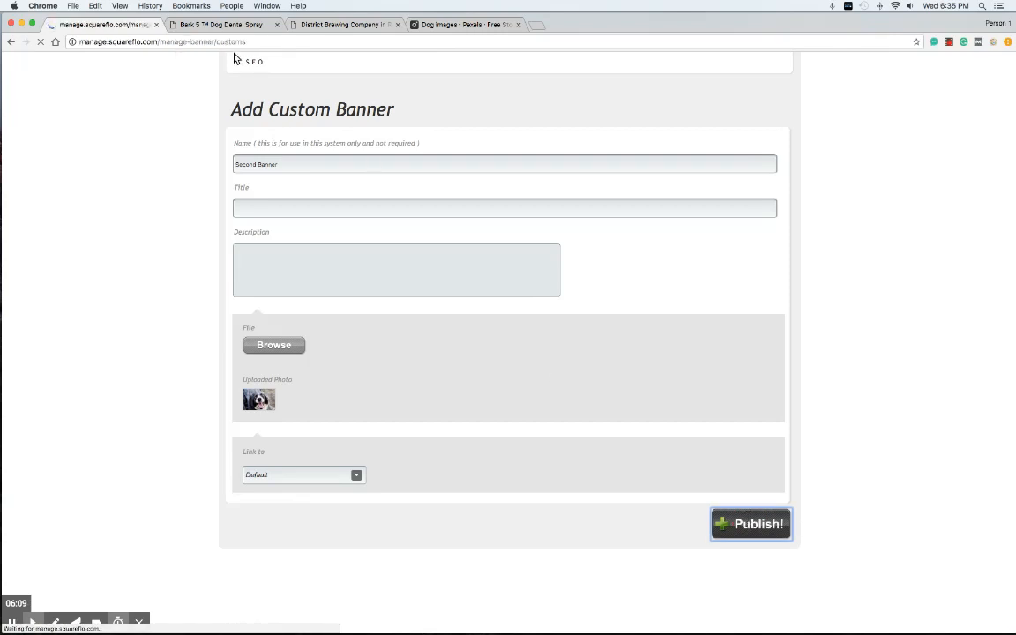
# Reload the Bark 5 homepage, check the rotation between the two banners, and return to the Squareflo admin
pyautogui.click(228, 25)
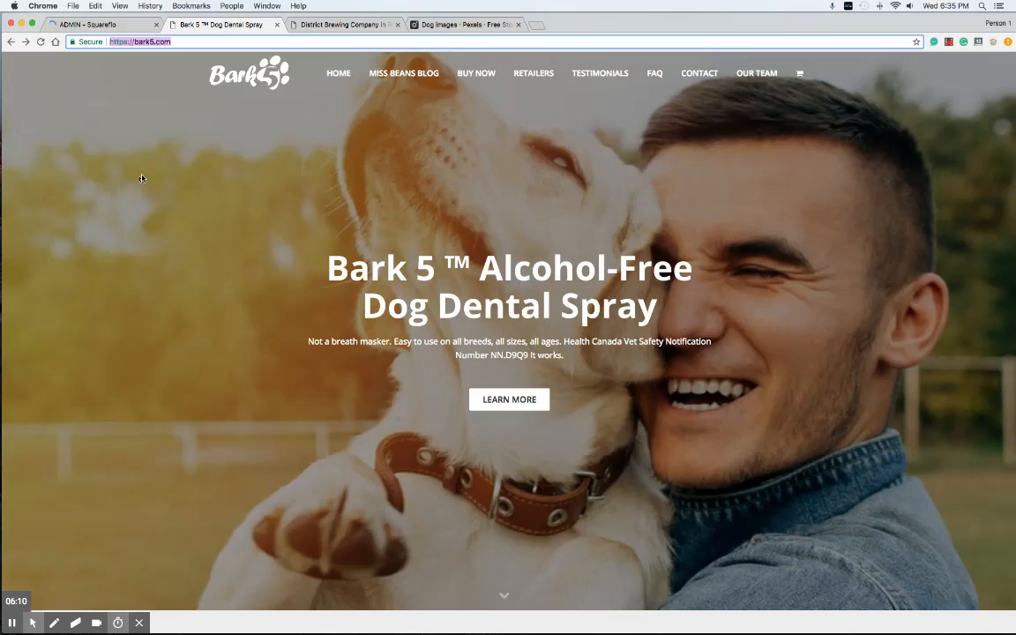
pyautogui.click(41, 42)
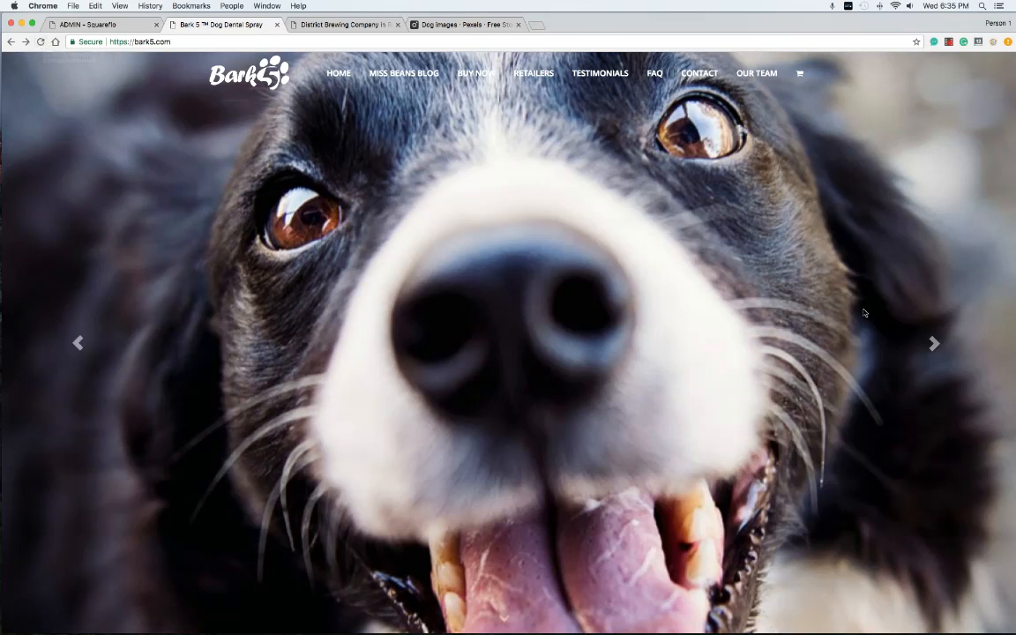
pyautogui.click(937, 346)
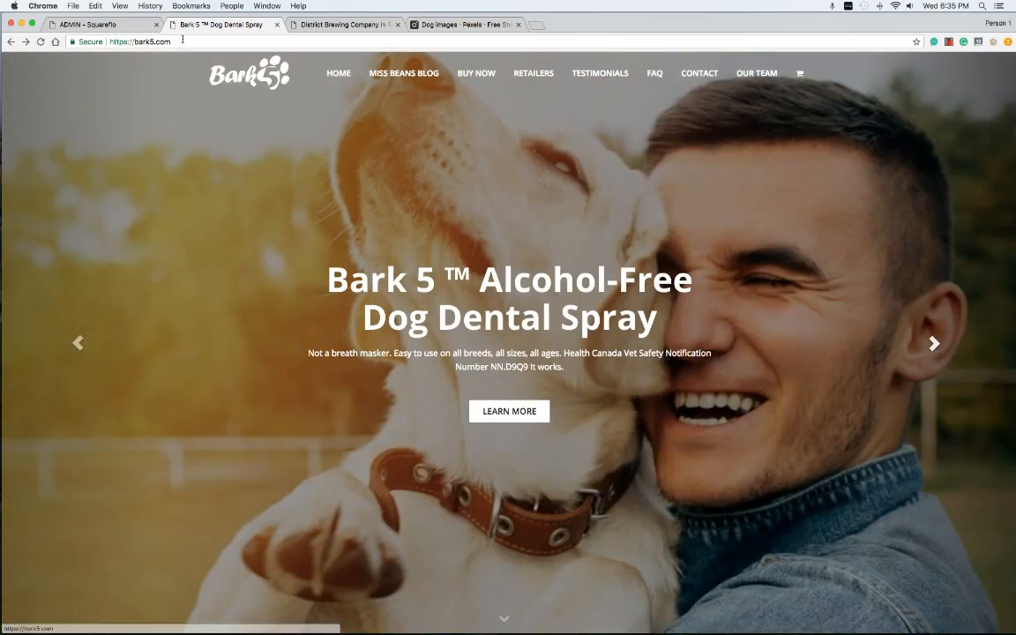
pyautogui.click(100, 30)
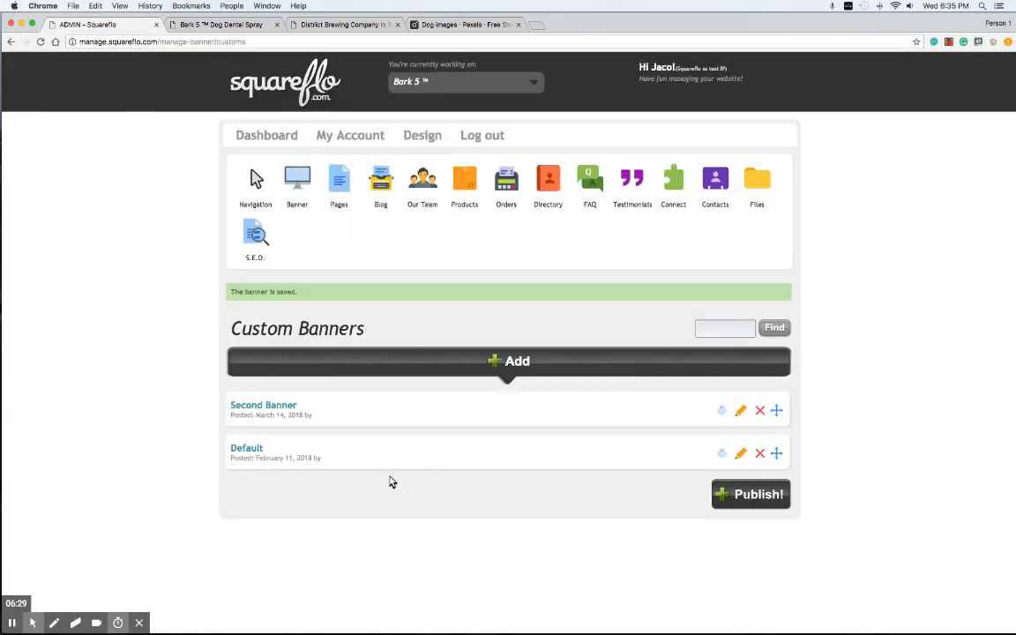
# Open the Second Banner for editing and set its title to "Say Something Here!"
pyautogui.click(741, 412)
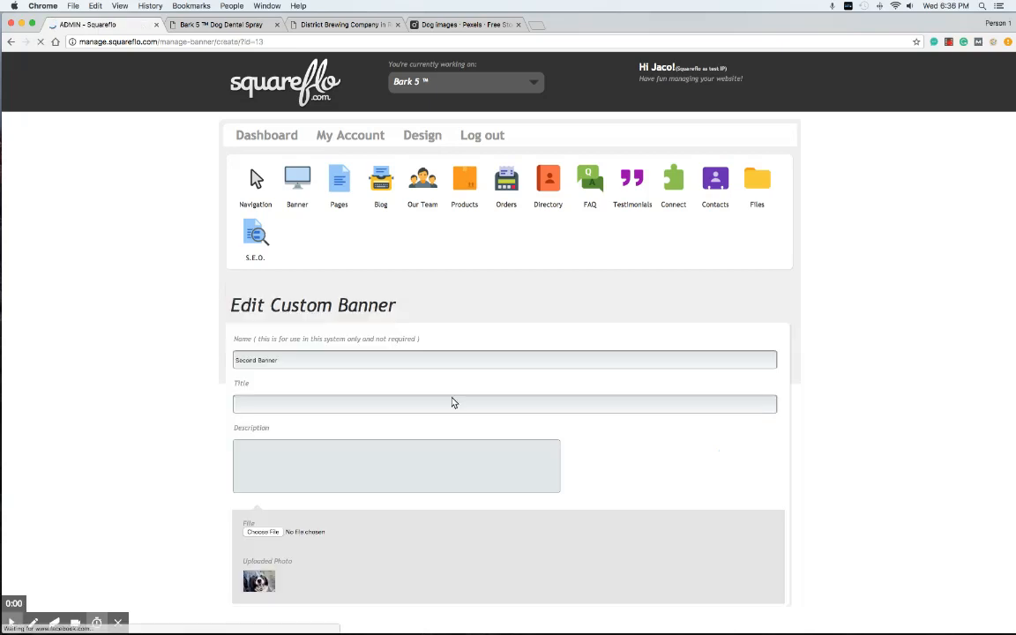
pyautogui.click(300, 403)
pyautogui.write('Say')
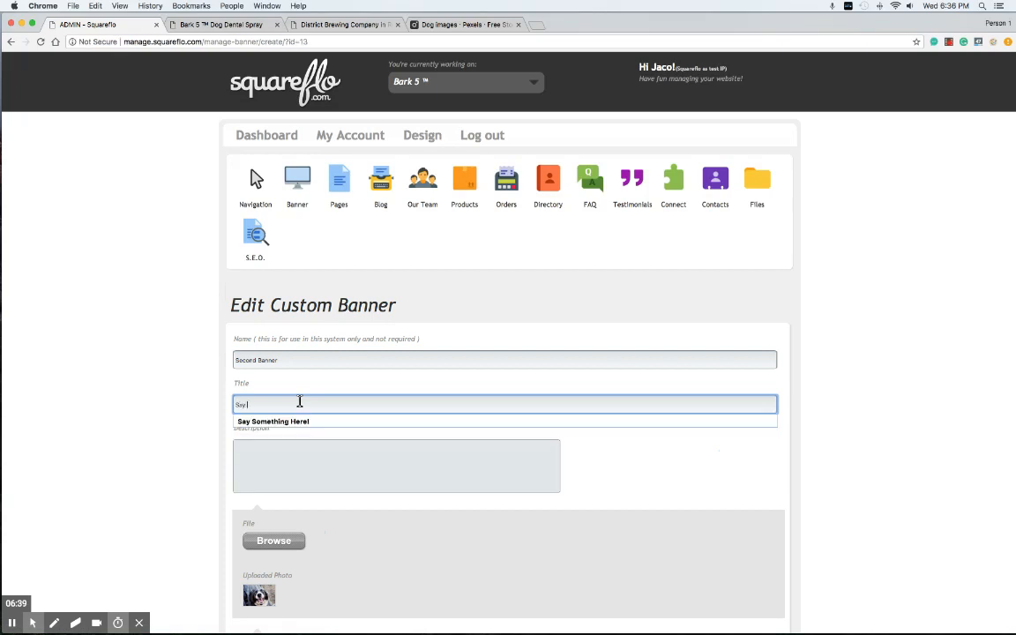
pyautogui.press('Down')
pyautogui.press('Return')
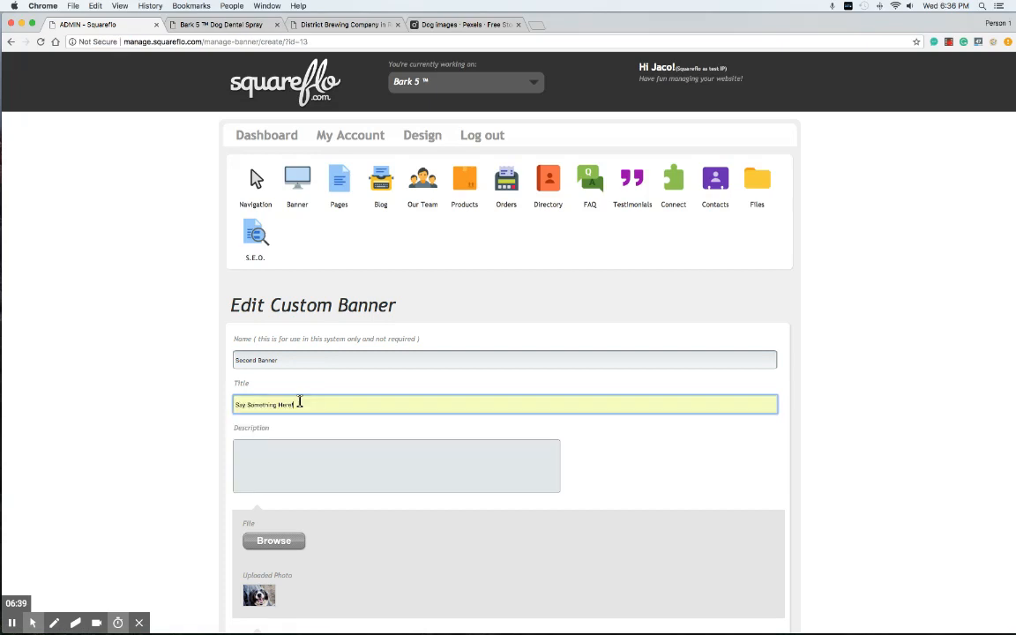
# Fill the banner description with the sentence "This is a short description of my banner." repeated three times
pyautogui.click(334, 468)
pyautogui.write('T')
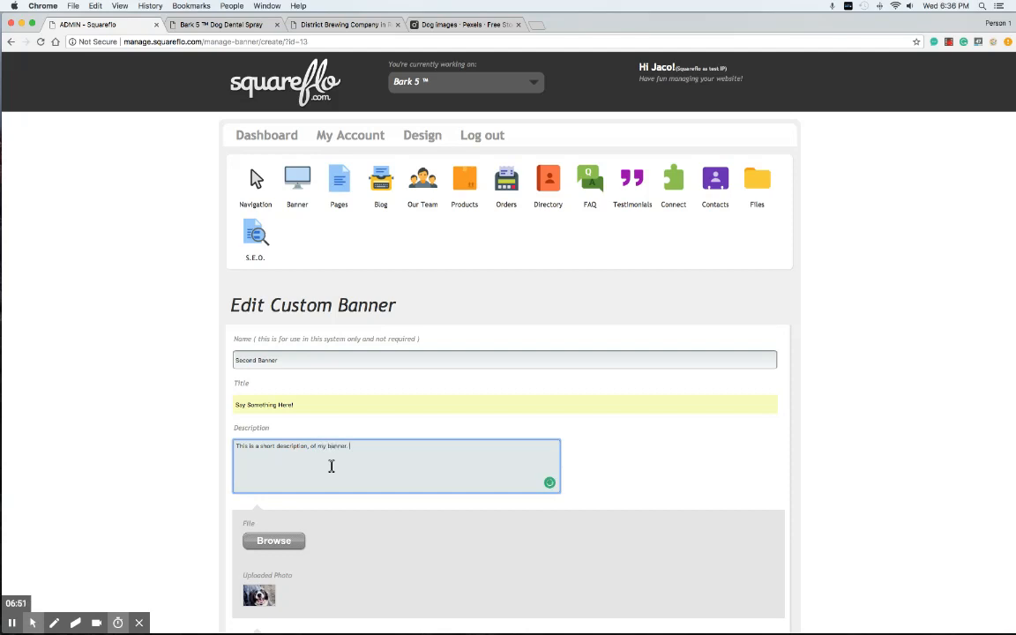
pyautogui.click(309, 446)
pyautogui.moveTo(357, 448); pyautogui.dragTo(154, 442)
pyautogui.hotkey('ctrl', 'c')
pyautogui.click(373, 451)
pyautogui.hotkey('ctrl', 'v')
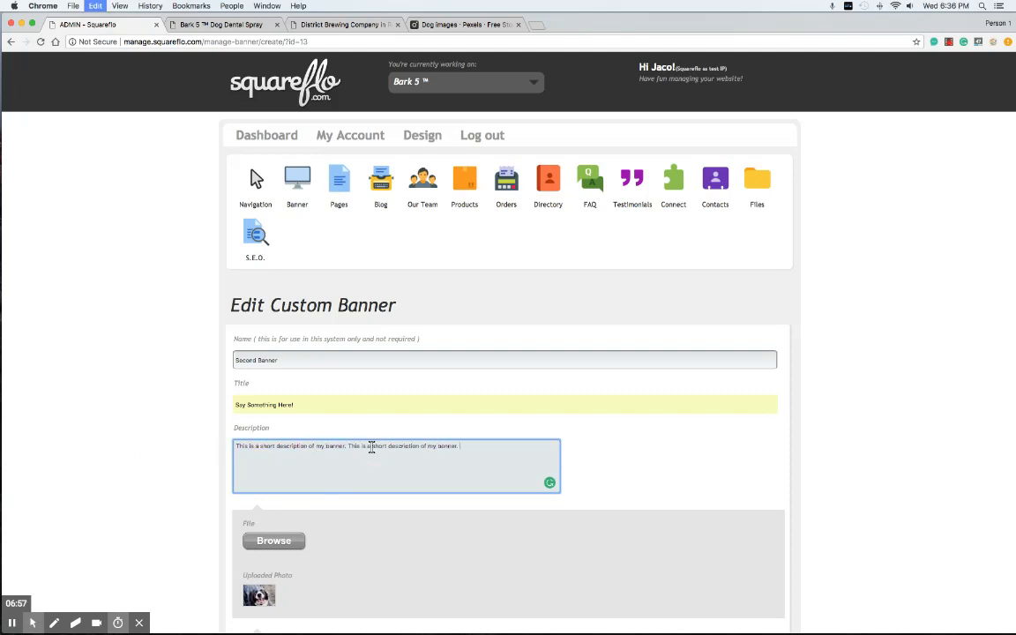
pyautogui.hotkey('ctrl', 'v')
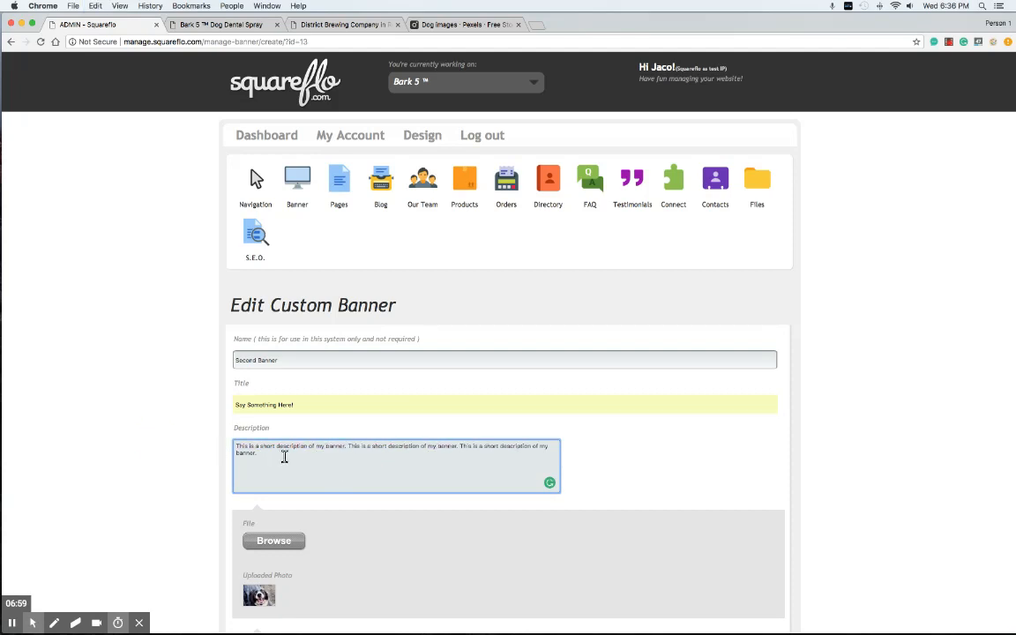
# Examine the link destination types offered for the Second Banner without changing the selection
pyautogui.scroll(-1, 327, 547)
pyautogui.scroll(-3, 317, 520)
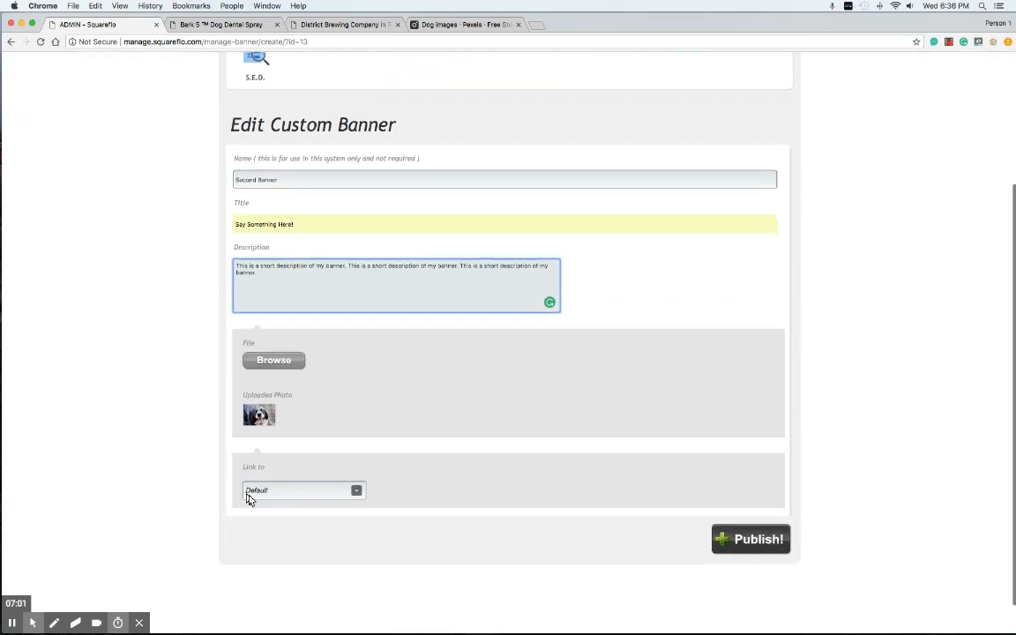
pyautogui.click(266, 491)
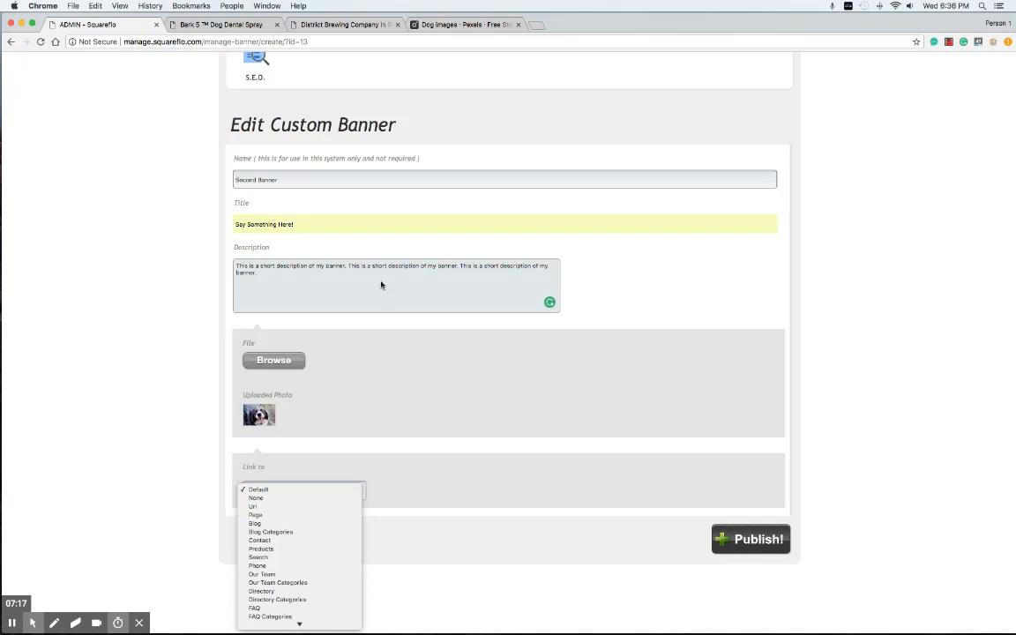
pyautogui.click(212, 32)
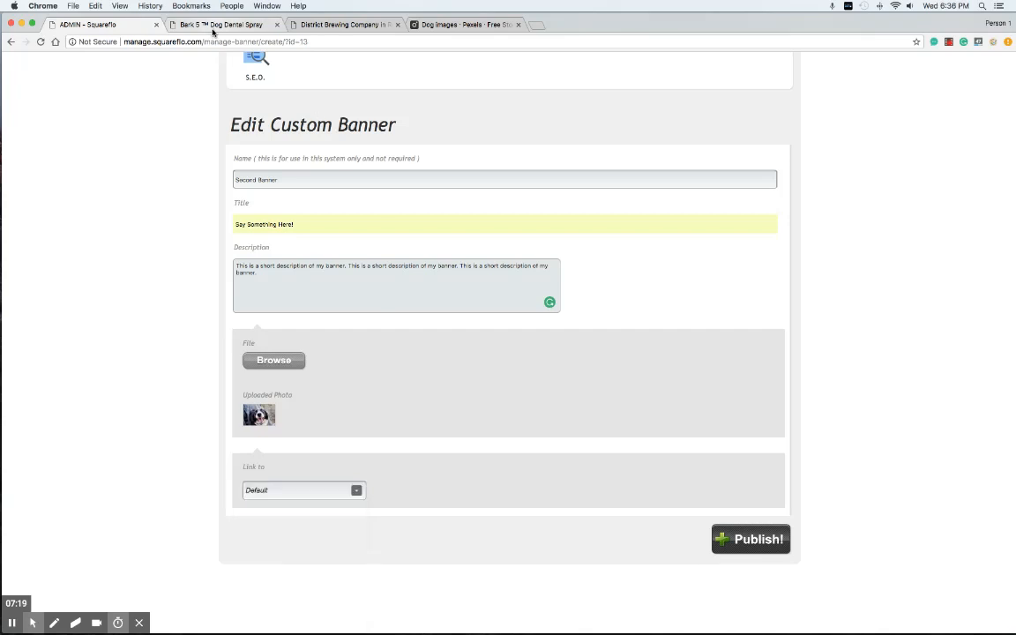
# On the Bark 5 site, open the Tri-pack 60ml Alcohol-Free Dog Dental Spray product and copy its page address
pyautogui.click(212, 32)
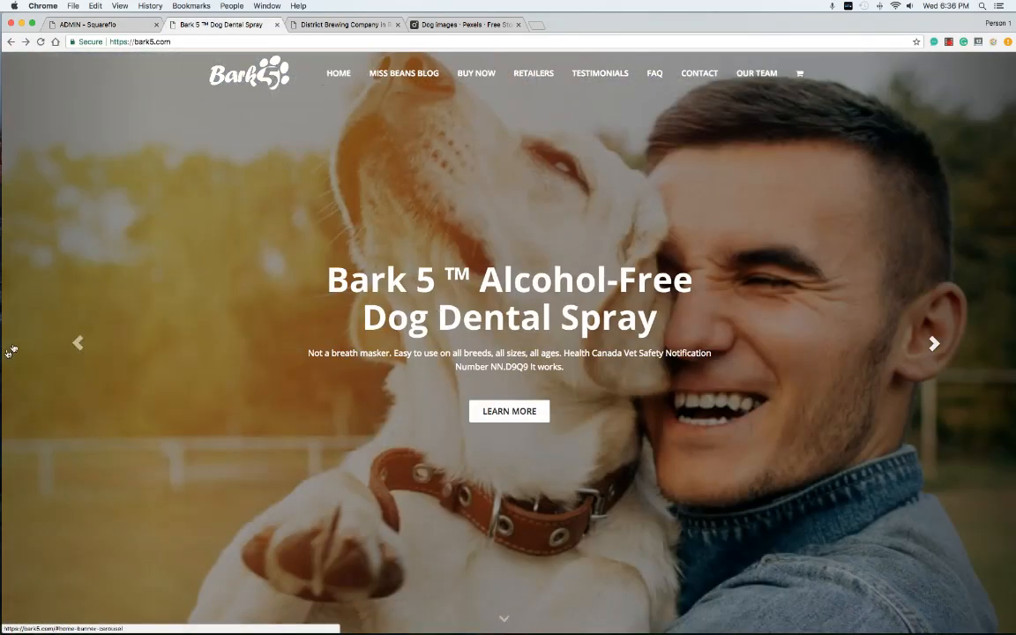
pyautogui.click(78, 343)
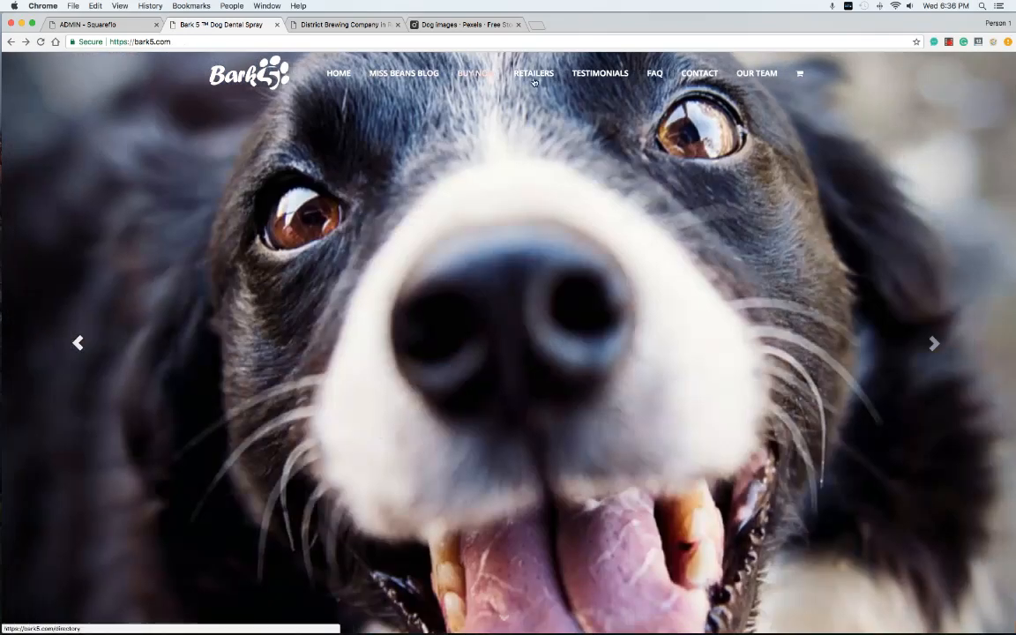
pyautogui.click(487, 79)
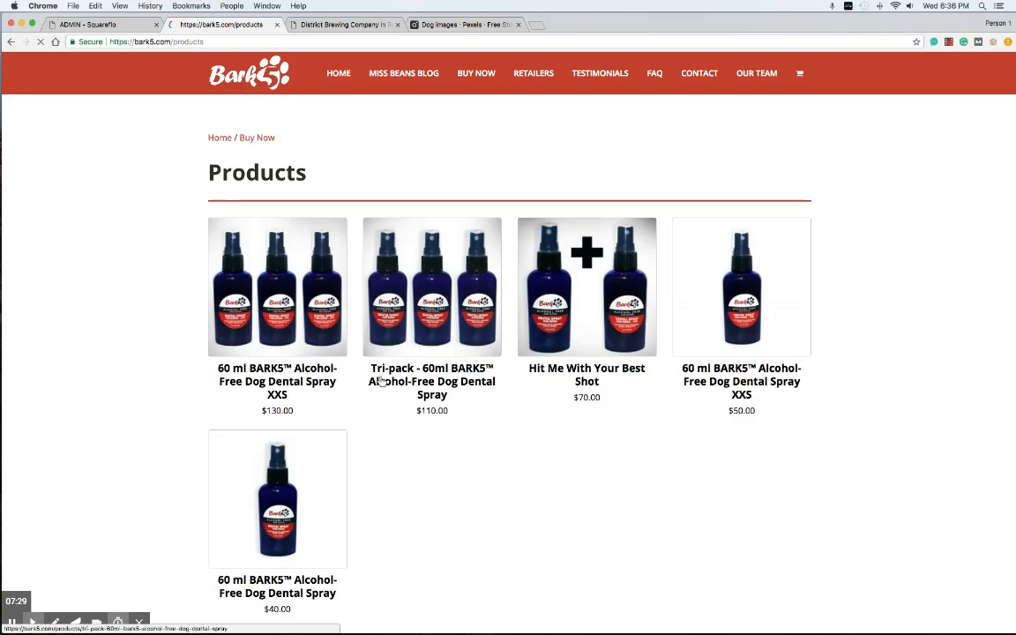
pyautogui.click(445, 394)
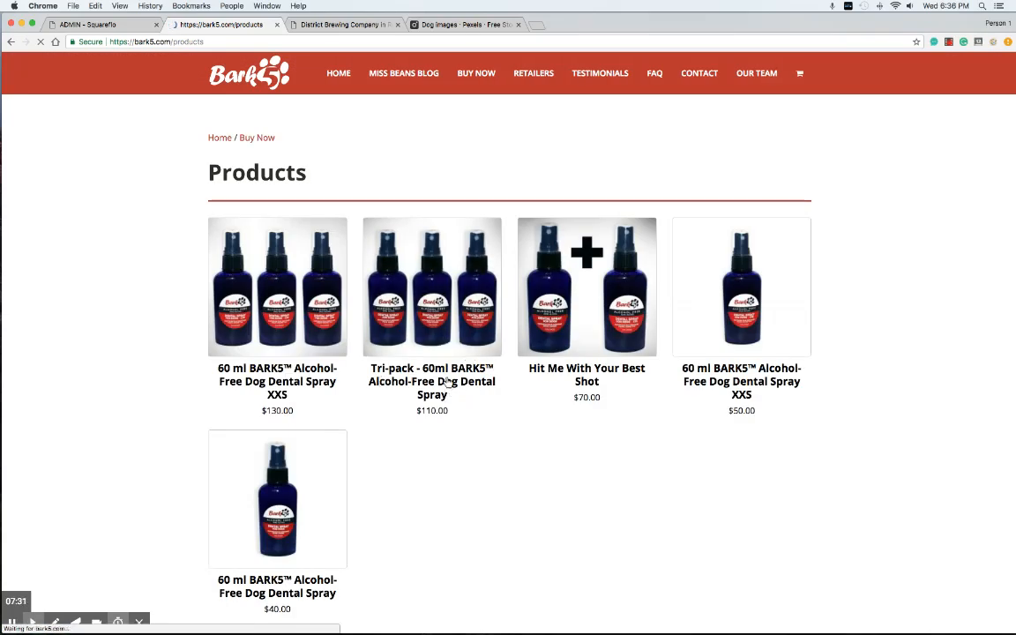
pyautogui.click(323, 42)
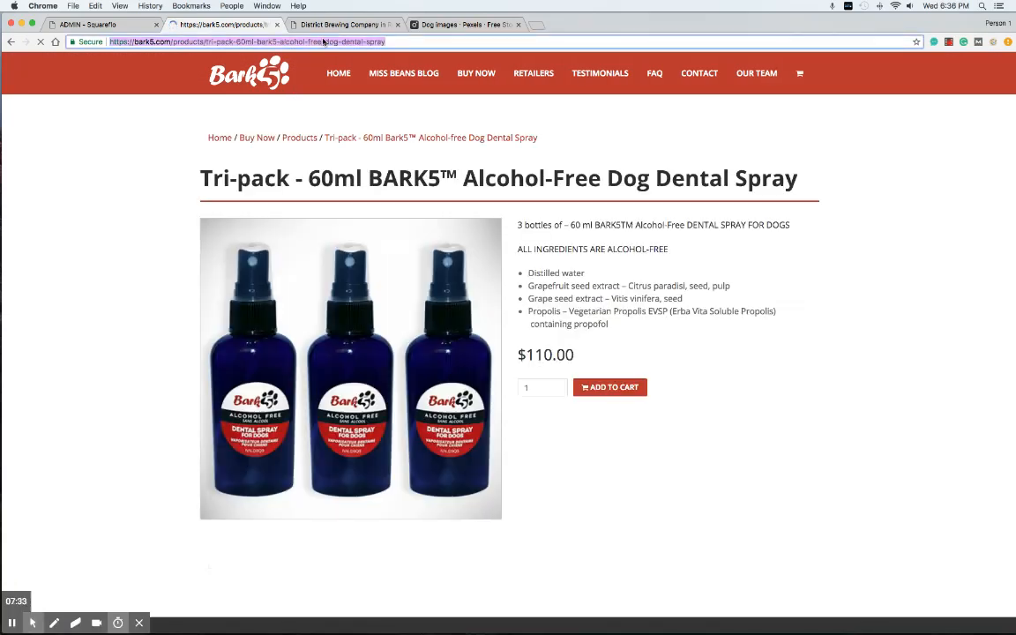
pyautogui.moveTo(421, 37); pyautogui.dragTo(141, 36)
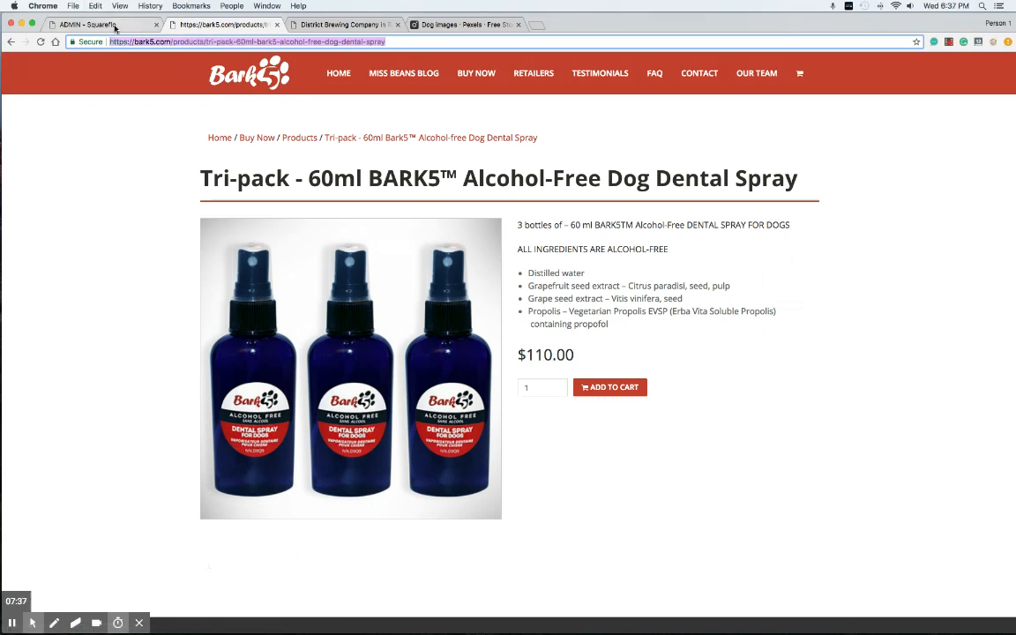
# Link the Second Banner to a Url using the copied tri-pack product address, and publish the banner
pyautogui.click(89, 23)
pyautogui.click(290, 490)
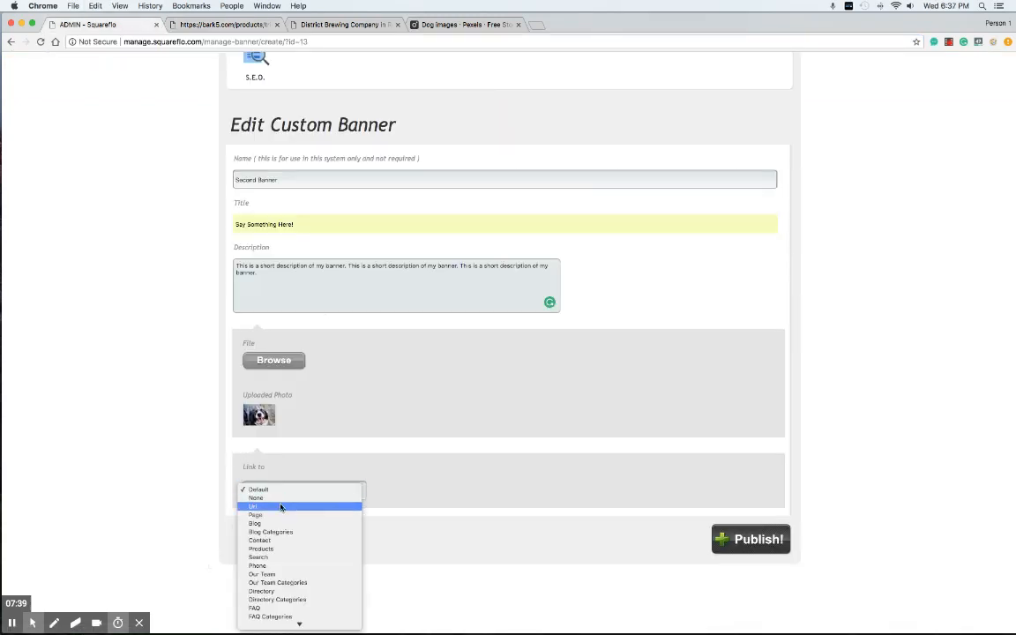
pyautogui.click(362, 507)
pyautogui.click(386, 494)
pyautogui.hotkey('ctrl', 'v')
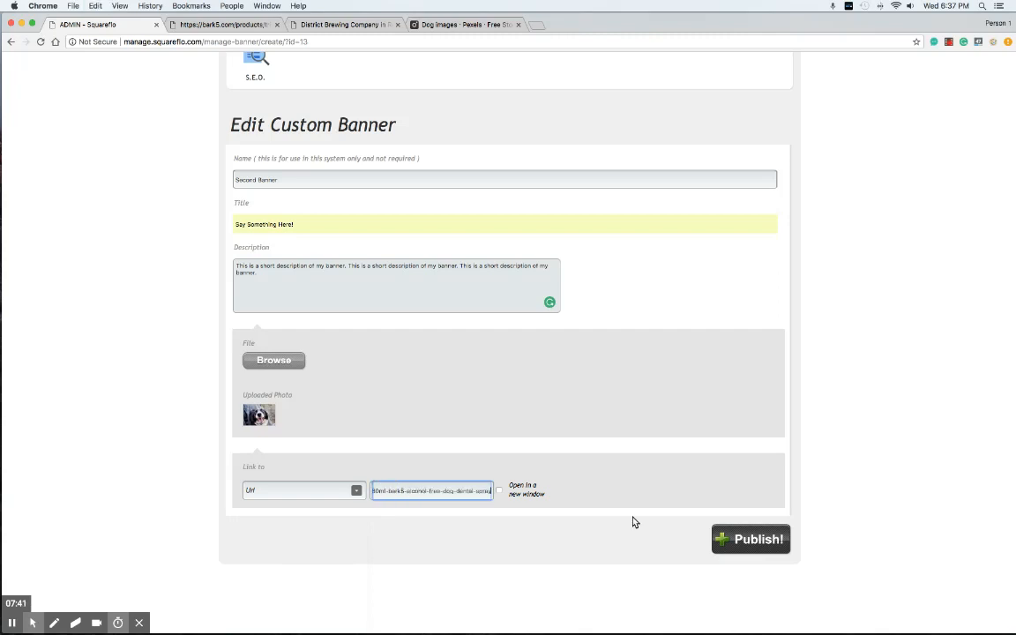
pyautogui.click(735, 540)
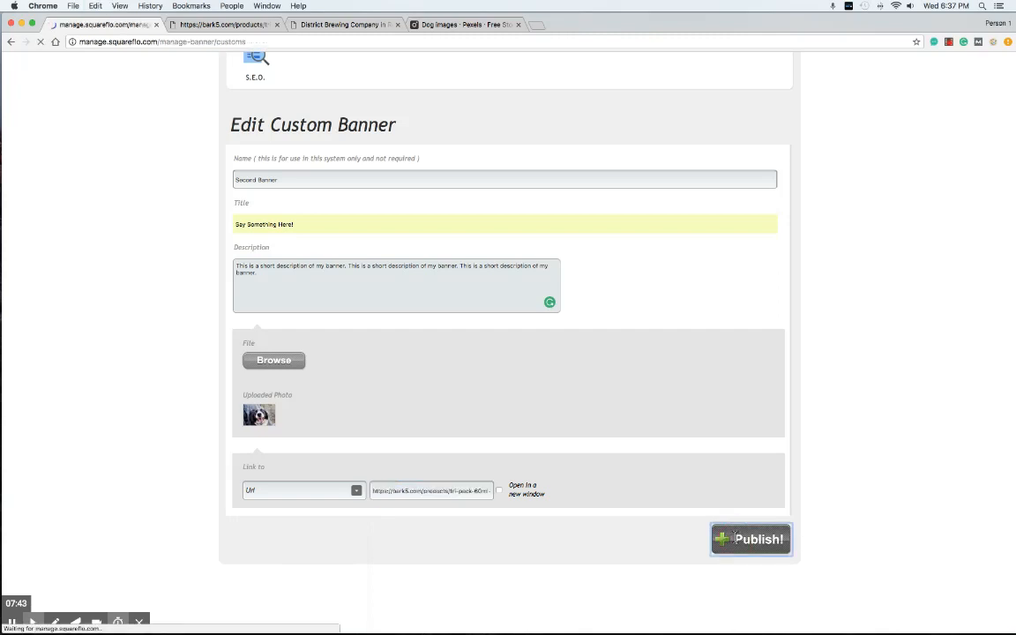
# Check the updated banner on the Bark 5 homepage, follow its Learn More link, and return to the Squareflo admin
pyautogui.click(228, 25)
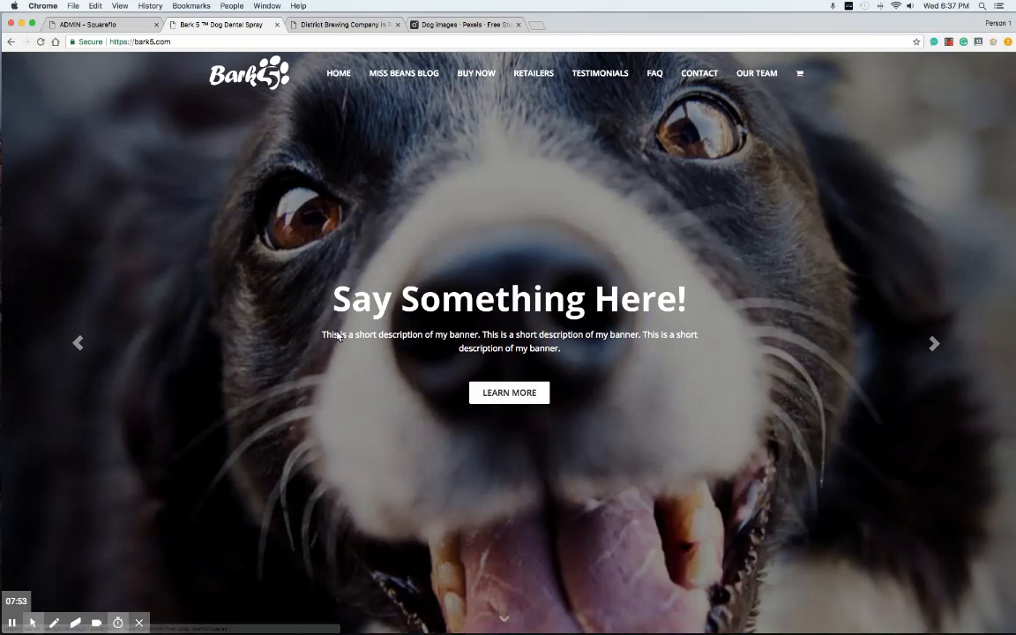
pyautogui.click(518, 396)
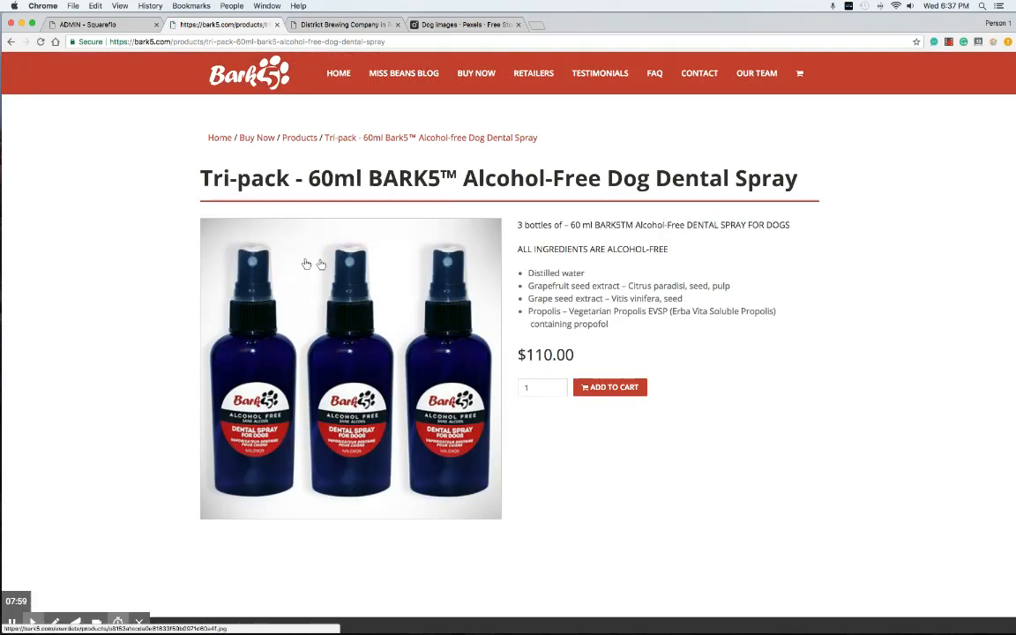
pyautogui.click(111, 25)
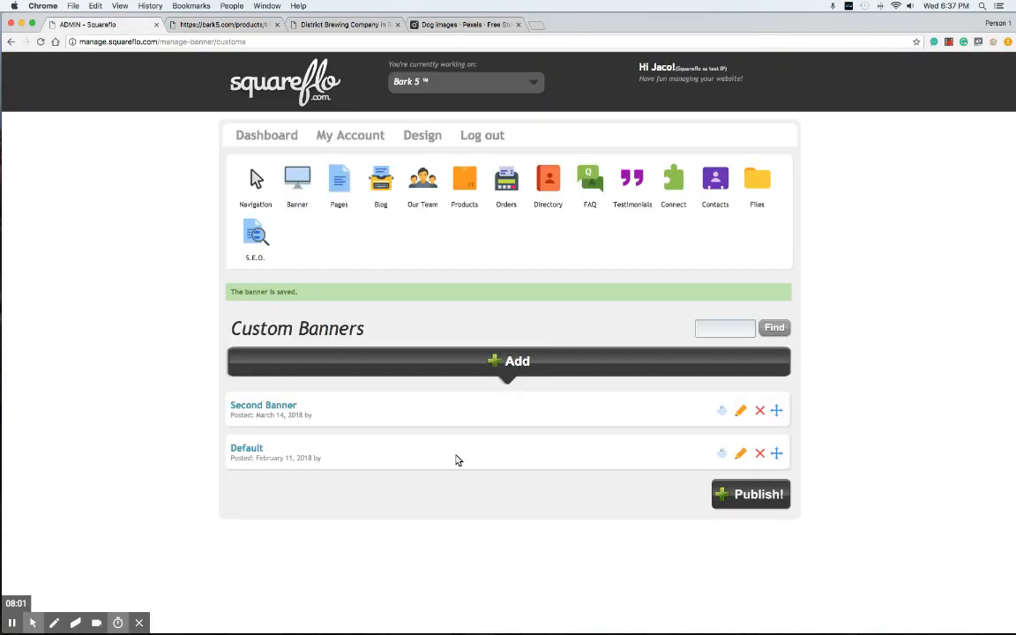
# Reopen the Second Banner for editing, switch its link type to Page, and view the pages available to link
pyautogui.click(741, 412)
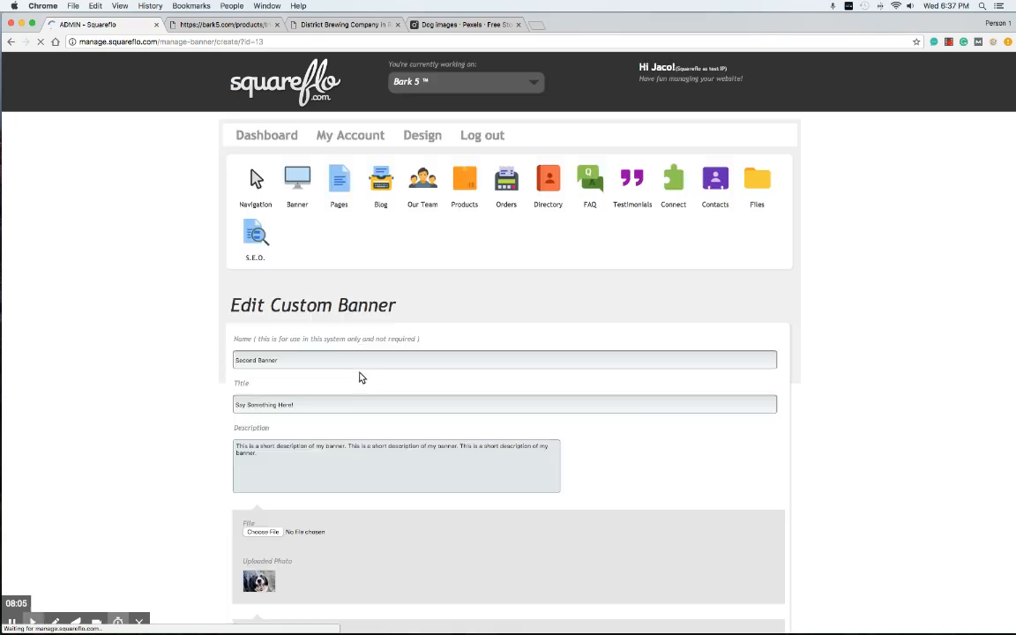
pyautogui.scroll(-5, 359, 378)
pyautogui.click(273, 455)
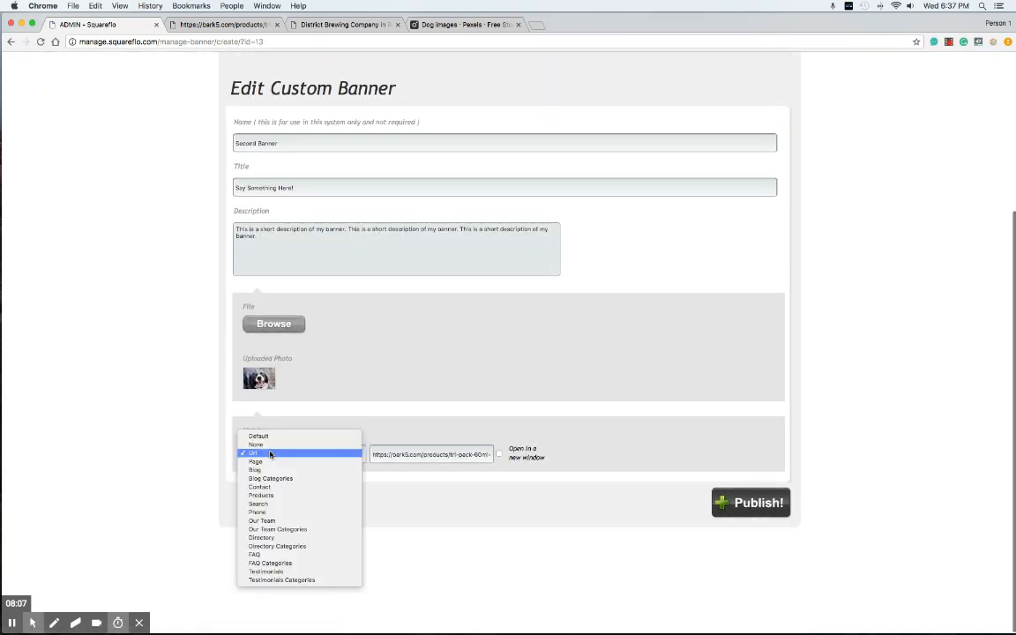
pyautogui.click(263, 465)
pyautogui.click(371, 455)
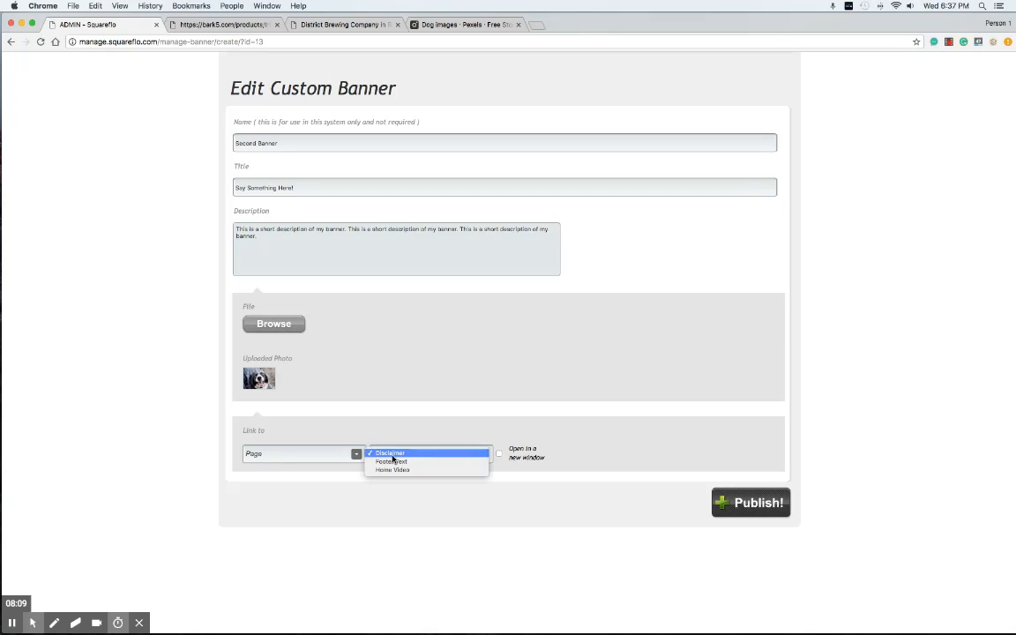
pyautogui.click(278, 456)
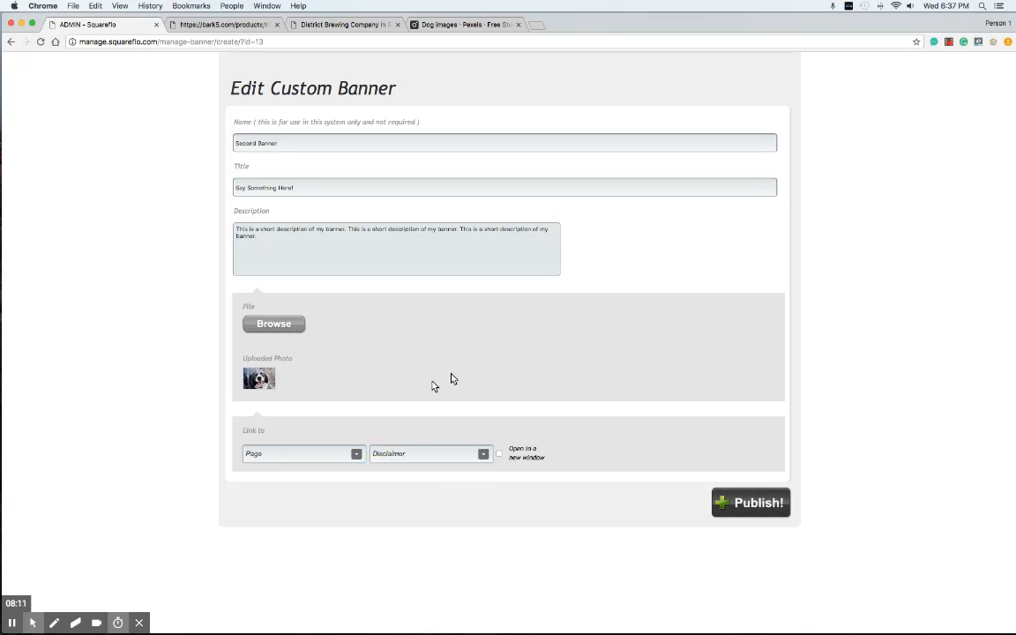
# Change the Second Banner's link type to Blog
pyautogui.scroll(4, 376, 275)
pyautogui.moveTo(339, 132)
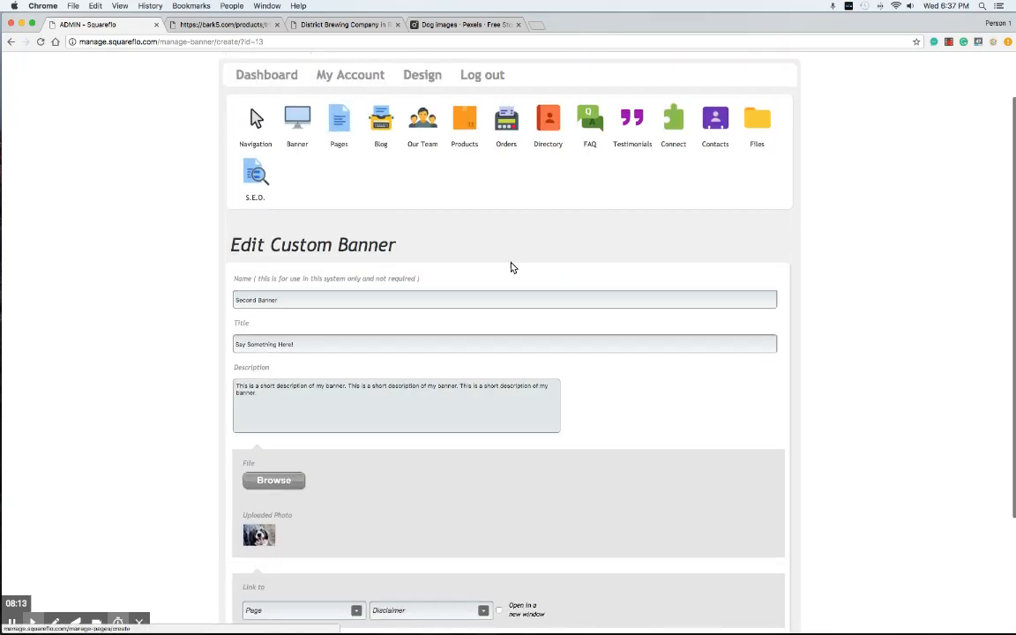
pyautogui.scroll(-5, 488, 266)
pyautogui.click(321, 457)
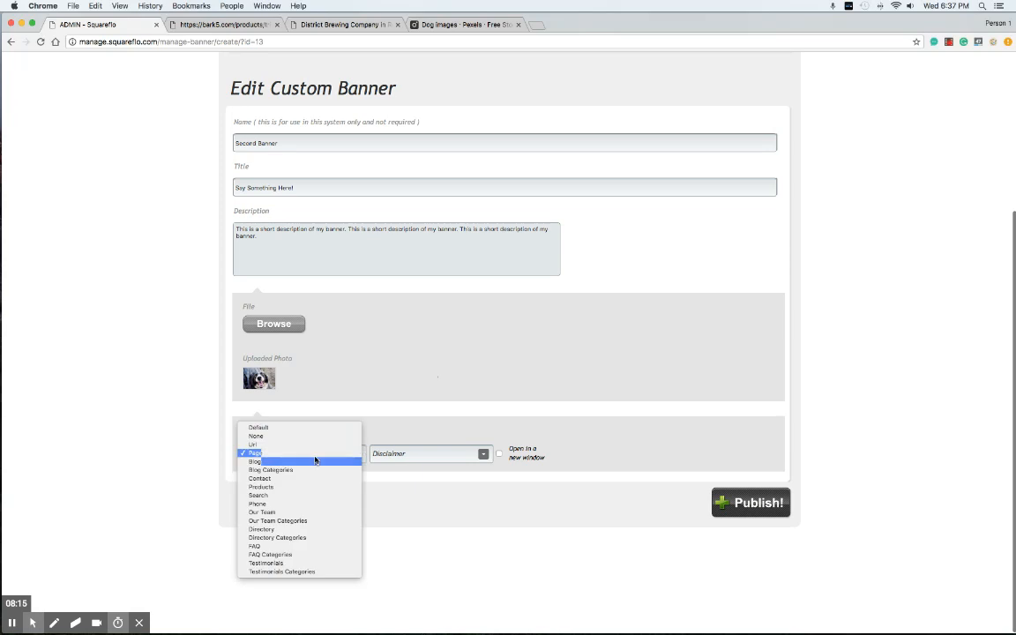
pyautogui.click(313, 461)
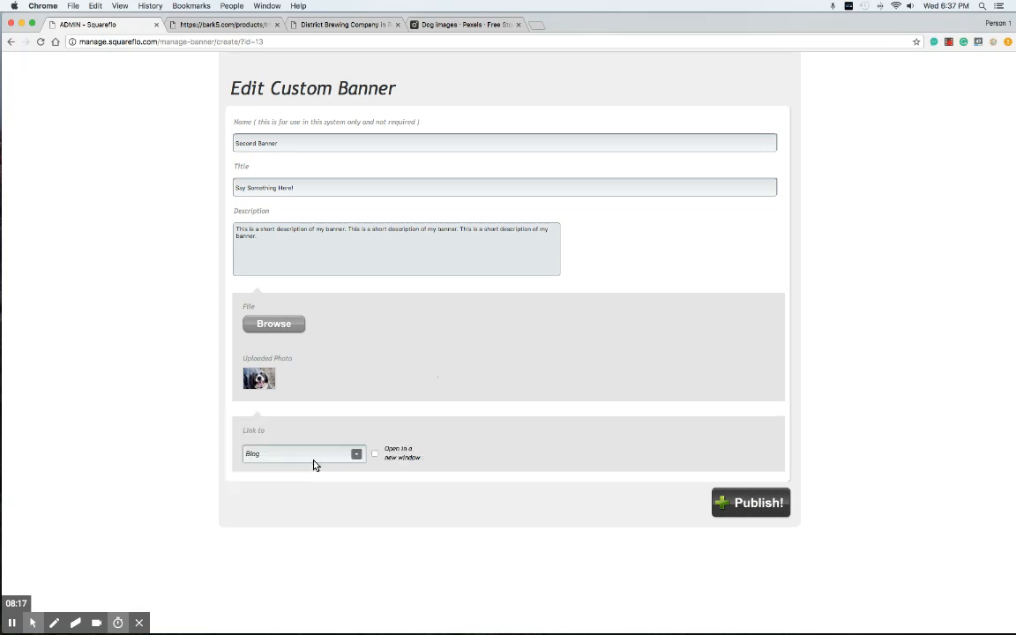
# Test the Second Banner's Learn More link from the Bark 5 homepage, and return to the Squareflo admin
pyautogui.click(222, 25)
pyautogui.click(225, 88)
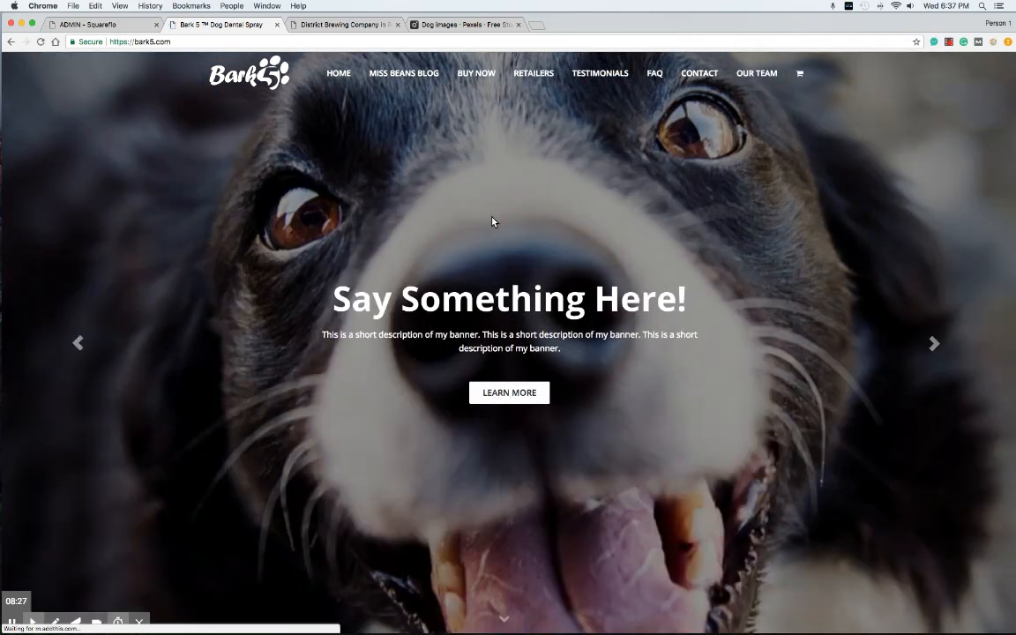
pyautogui.click(499, 393)
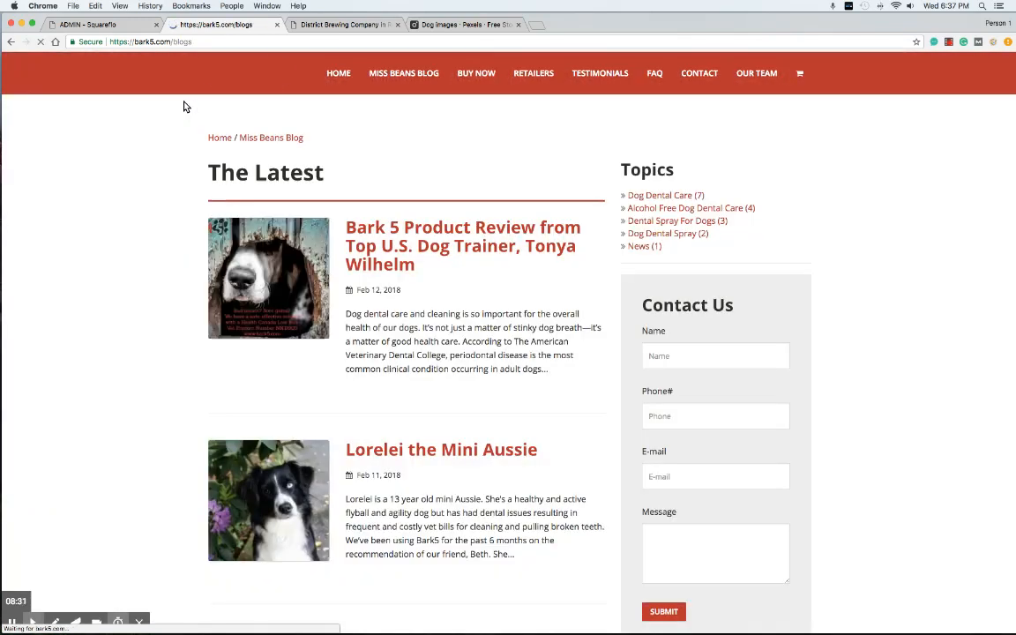
pyautogui.click(91, 23)
# Reopen the Second Banner for editing and review the available link types without changing the Blog selection
pyautogui.click(740, 411)
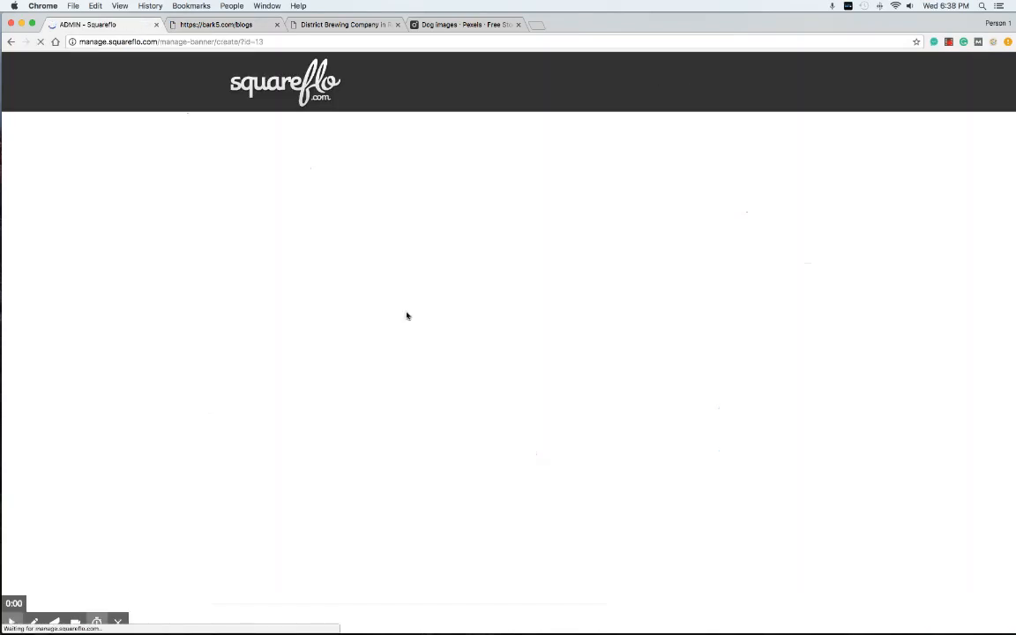
pyautogui.scroll(-5, 397, 345)
pyautogui.click(279, 455)
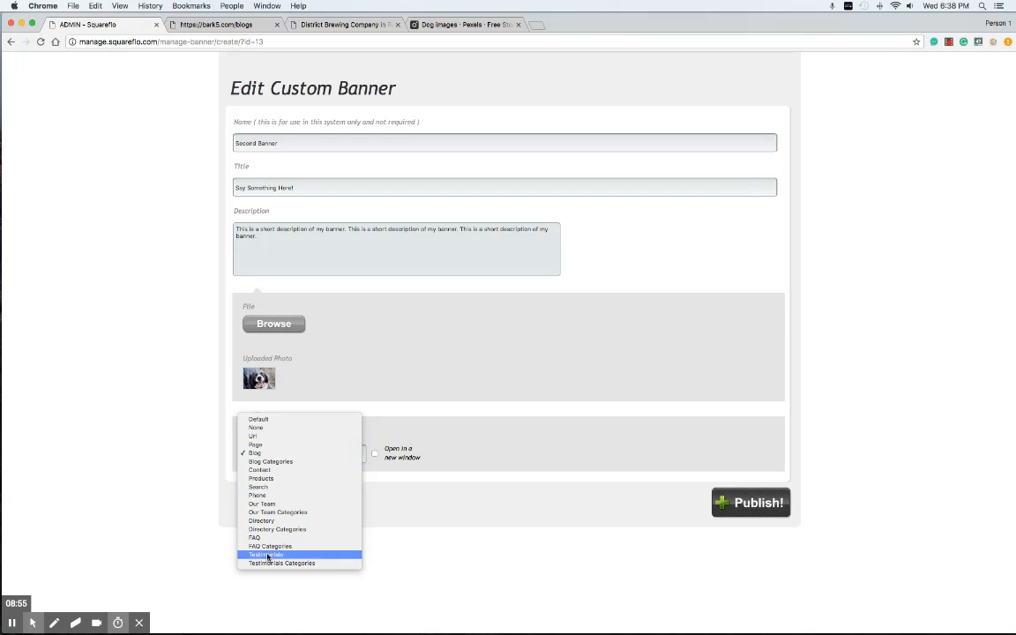
pyautogui.click(519, 465)
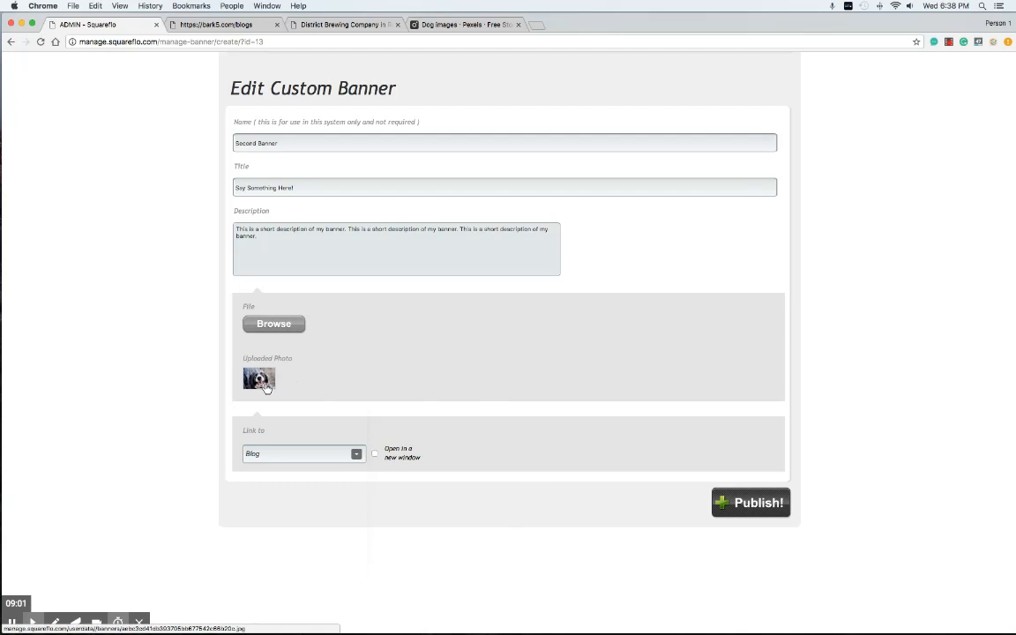
# Compare the District Brewing homepage banner with the Bark 5 site, and return to the Second Banner's edit form
pyautogui.click(212, 25)
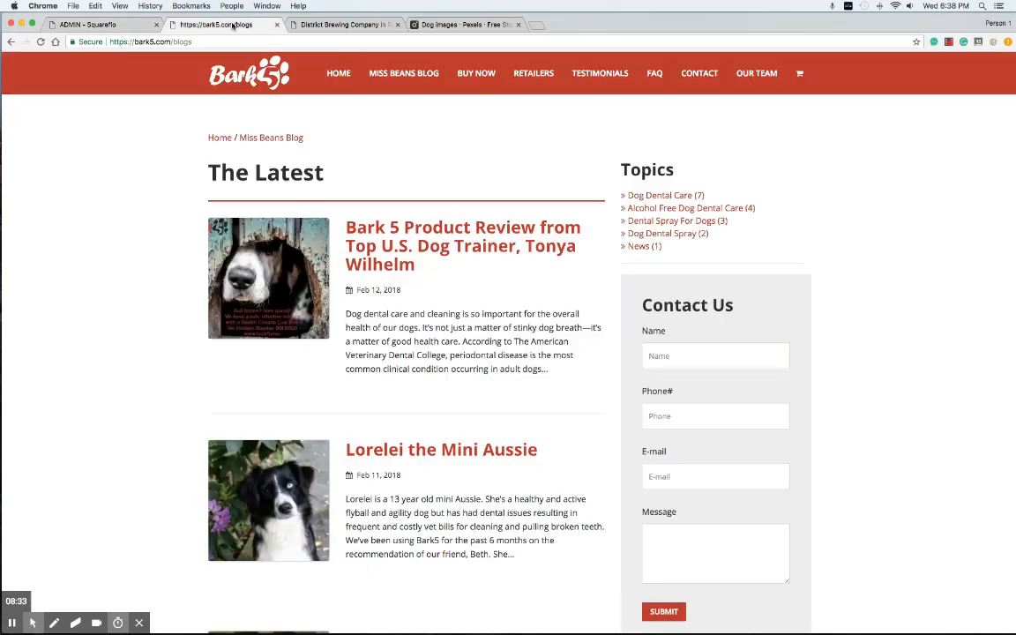
pyautogui.click(325, 25)
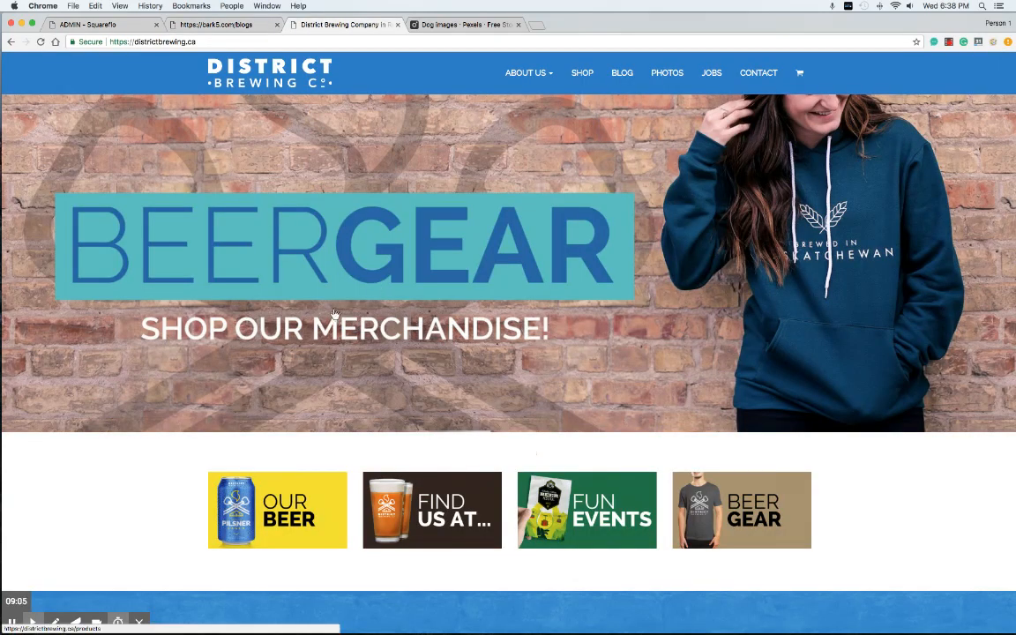
pyautogui.click(231, 24)
pyautogui.click(119, 25)
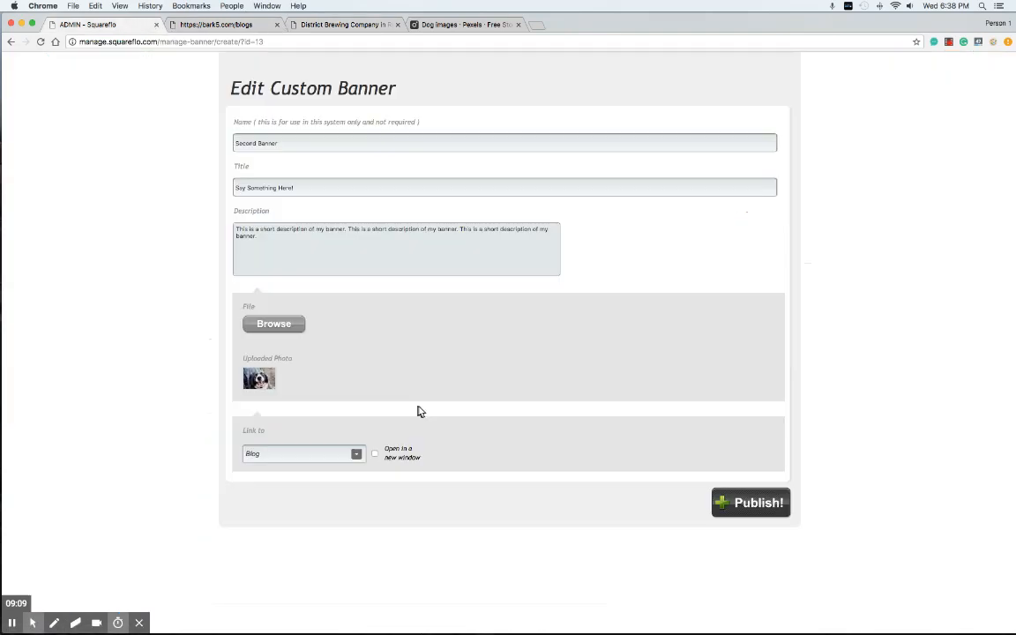
# Select all of the Second Banner's description text
pyautogui.click(299, 248)
pyautogui.click(266, 303)
pyautogui.press('super+a')
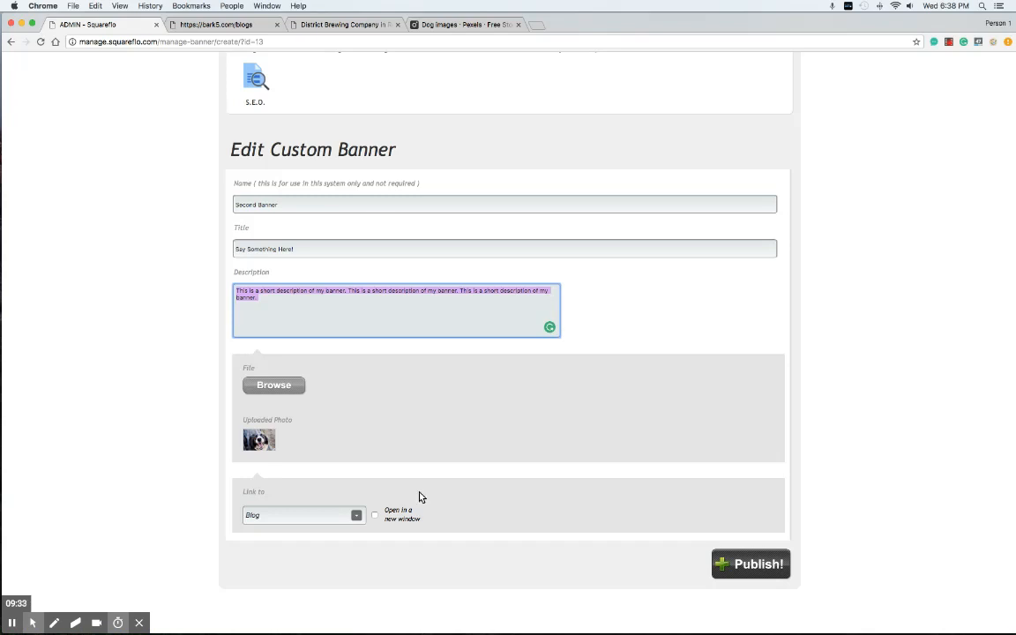
# Return to the custom banner list, move the Default banner above the Second Banner, and publish the new order
pyautogui.scroll(5, 420, 497)
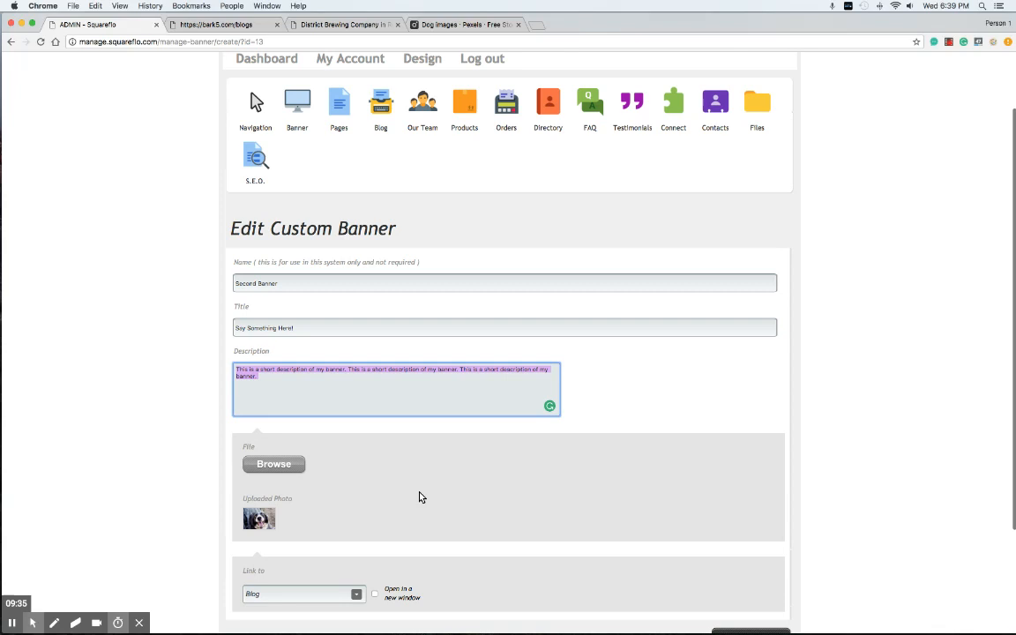
pyautogui.click(297, 165)
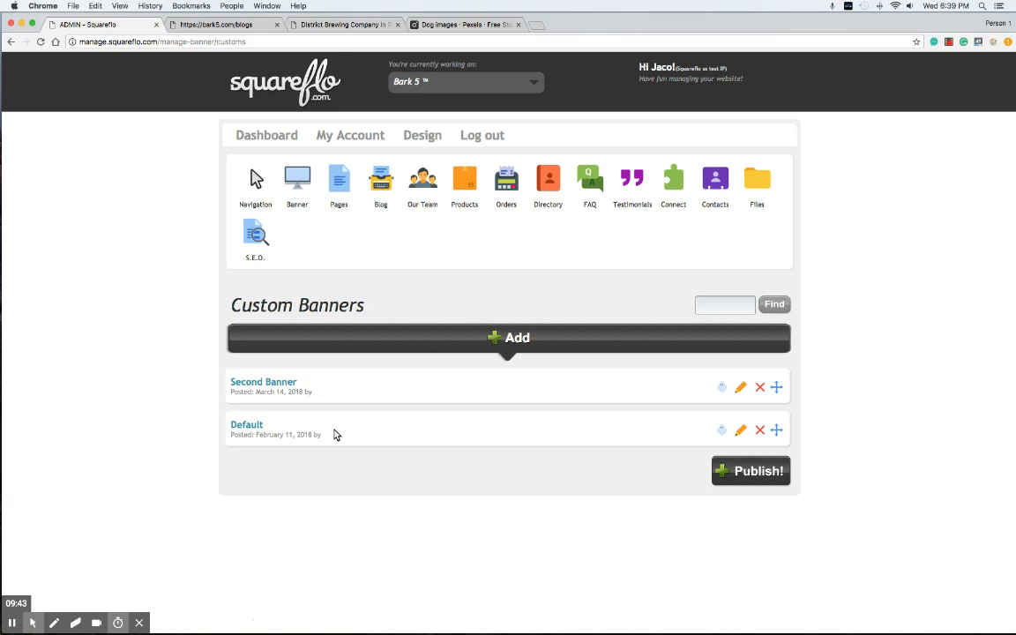
pyautogui.moveTo(330, 436); pyautogui.dragTo(341, 388)
pyautogui.moveTo(408, 428); pyautogui.dragTo(399, 389)
pyautogui.click(737, 470)
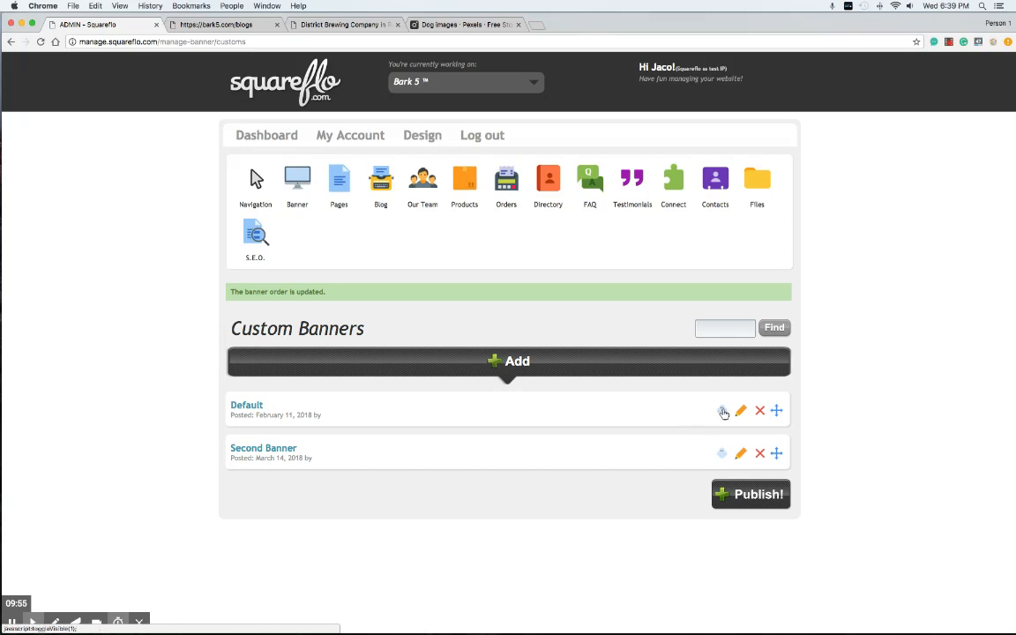
# Hide the Second Banner in the custom banner list and publish the change
pyautogui.click(723, 455)
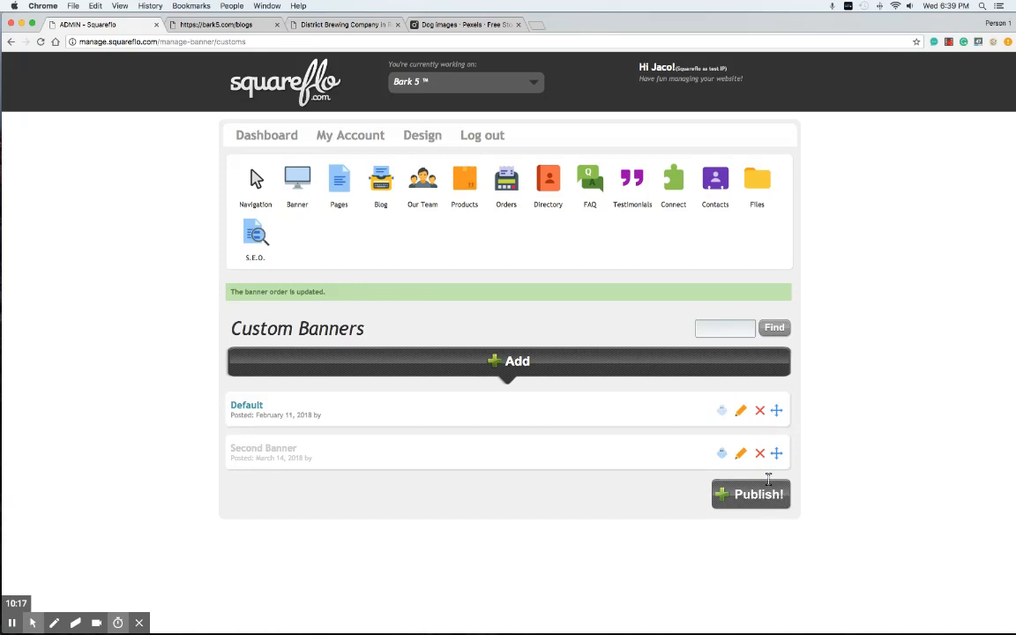
pyautogui.click(748, 495)
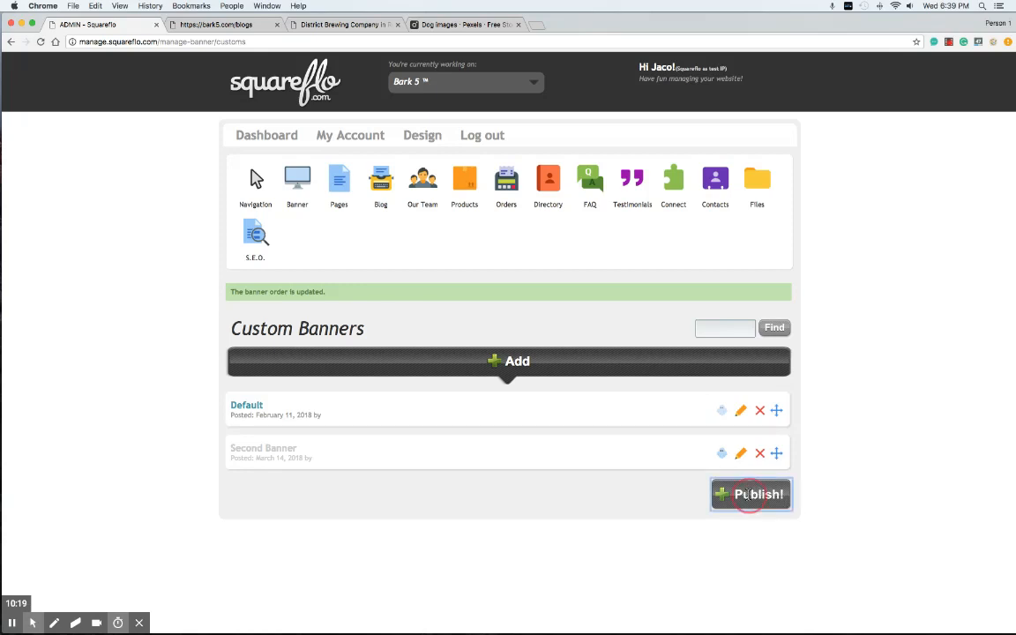